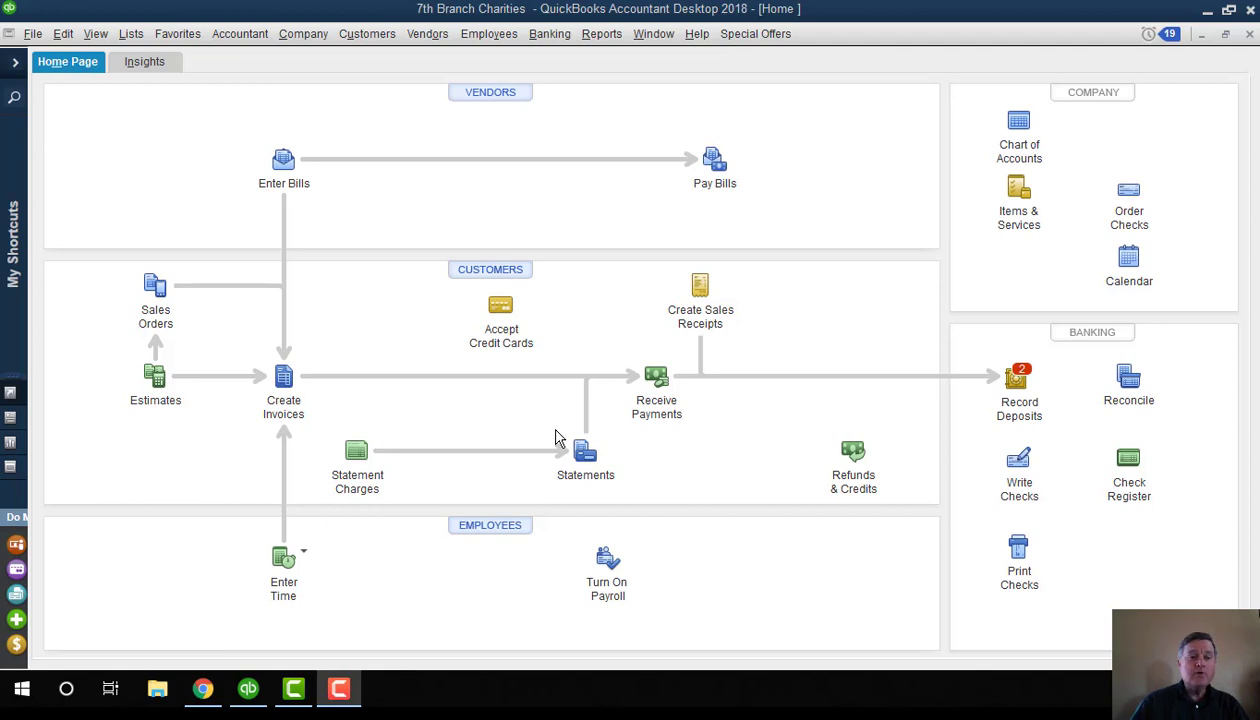
Step: Create a Bank account named Building Fund as a subaccount of Tri Counties Bank Checking
left_click(143, 38)
left_click(163, 58)
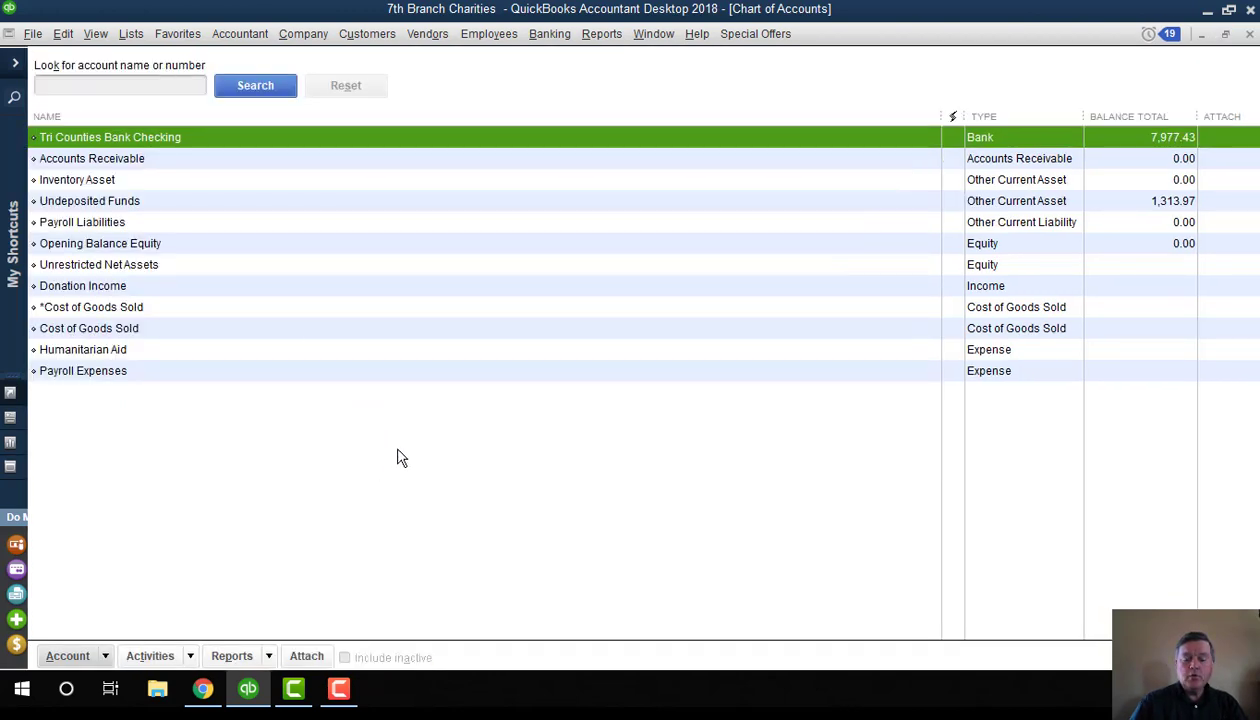
right_click(402, 431)
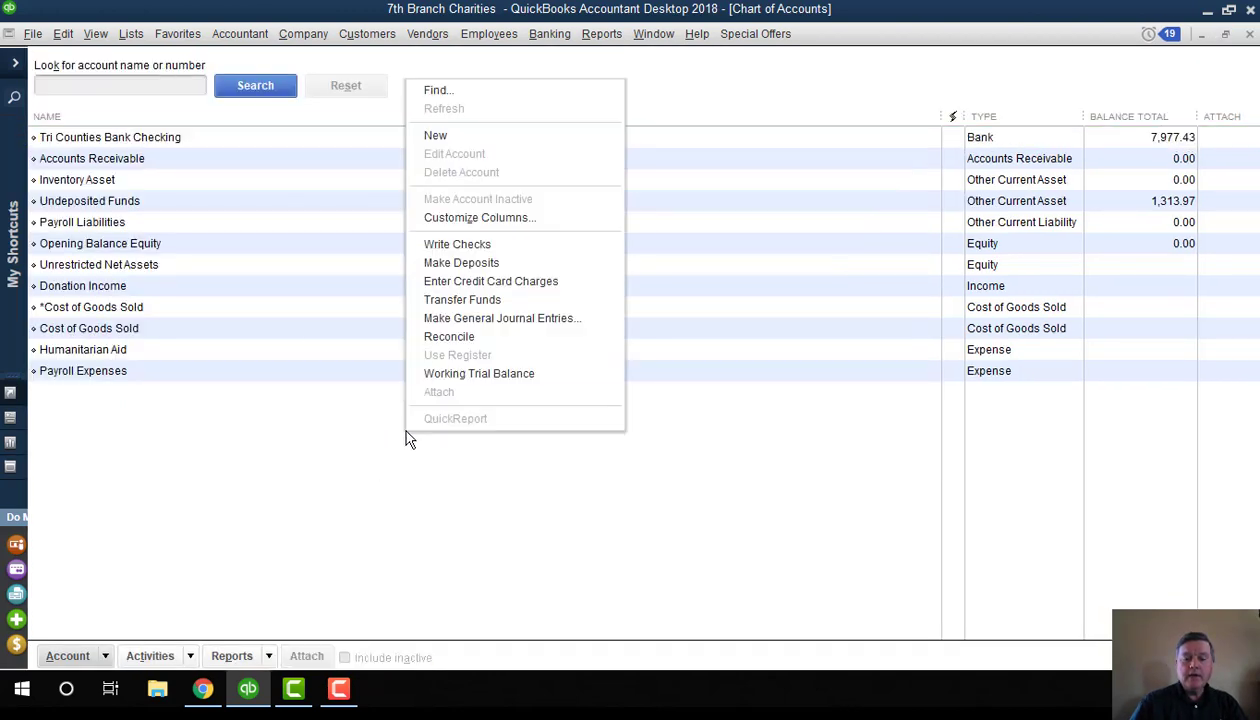
left_click(441, 135)
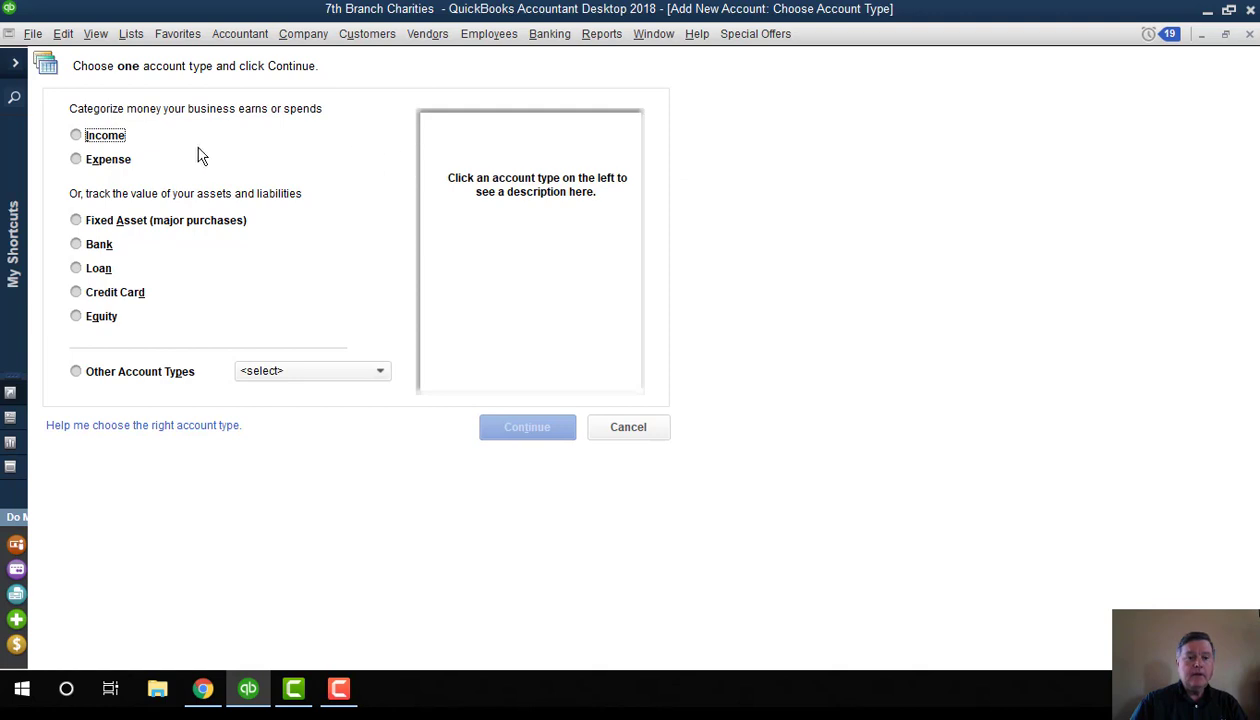
left_click(101, 247)
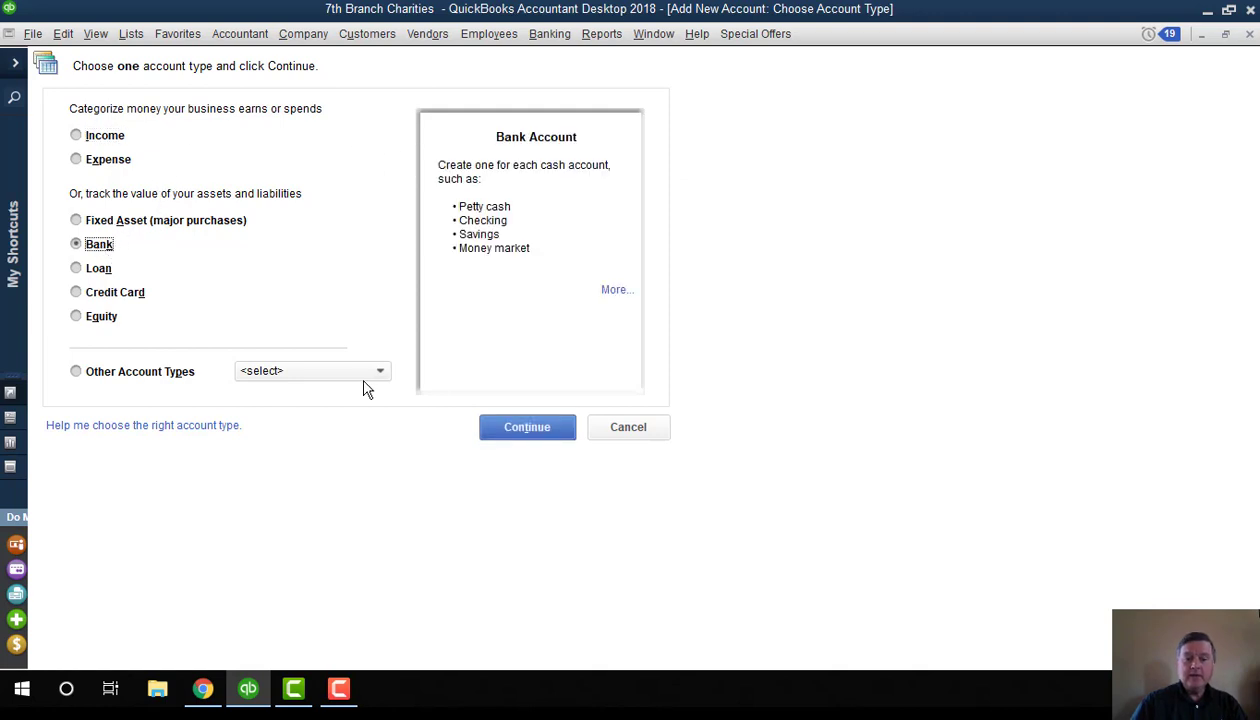
left_click(506, 428)
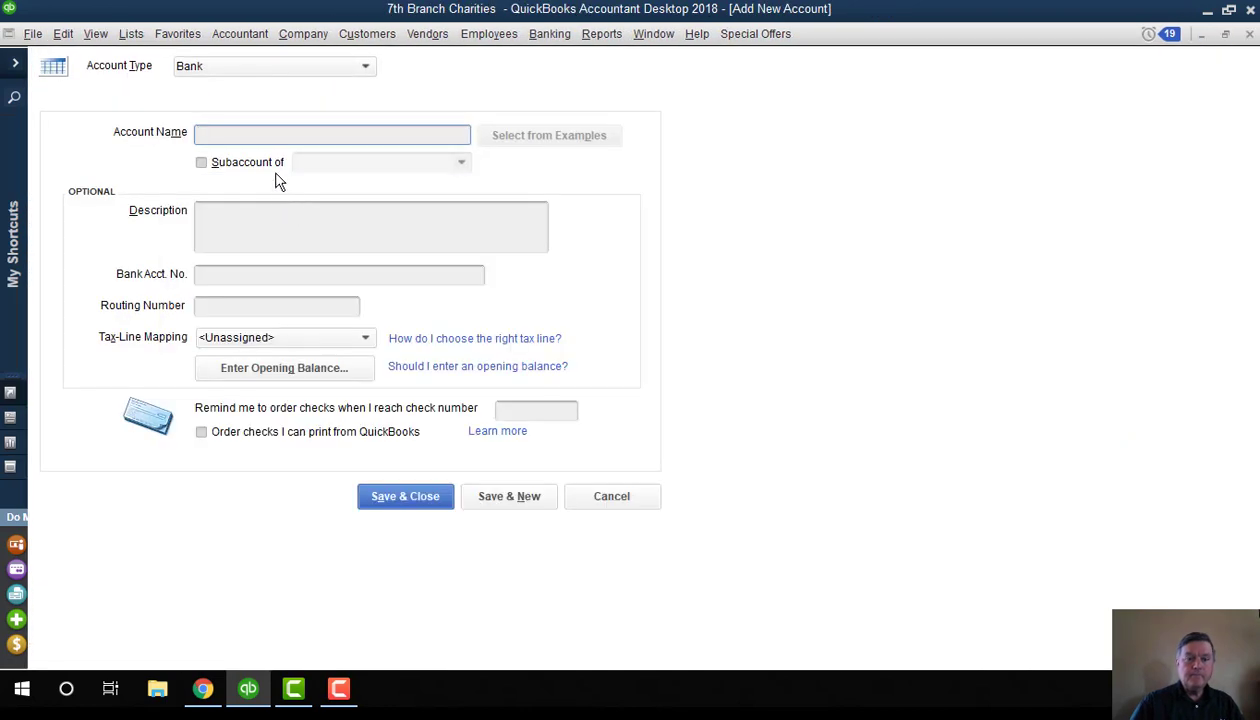
type("Buil")
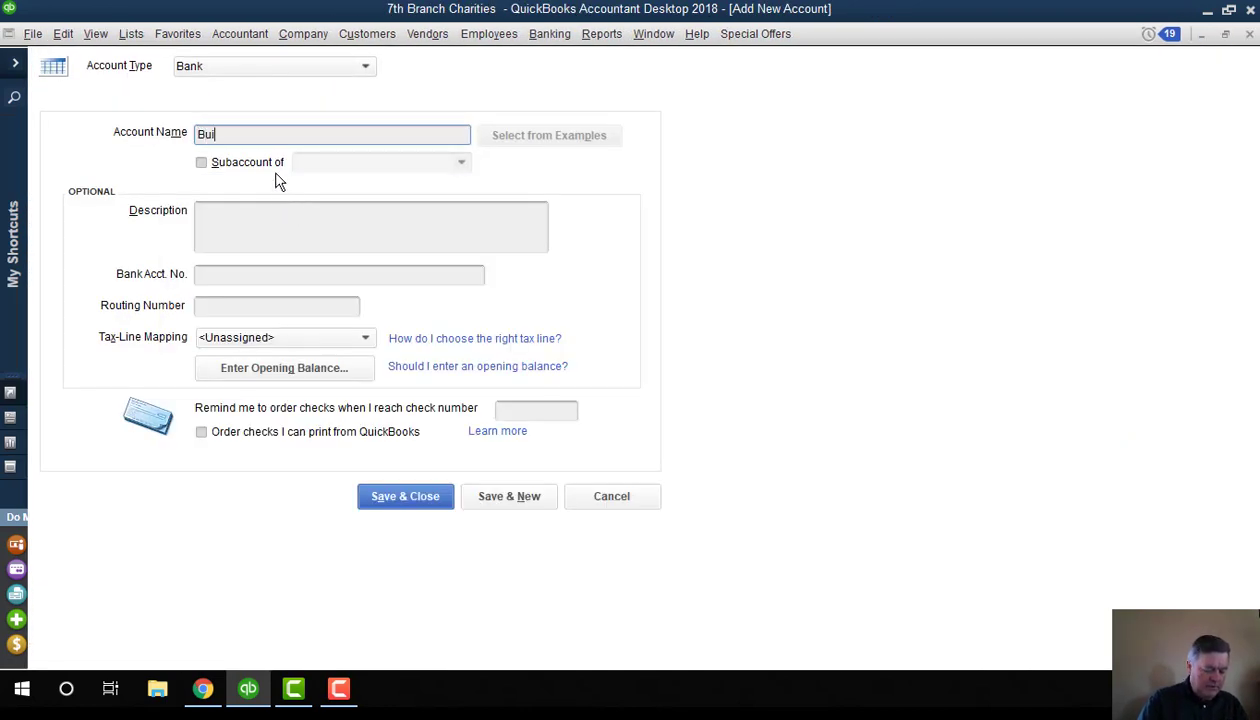
type("d")
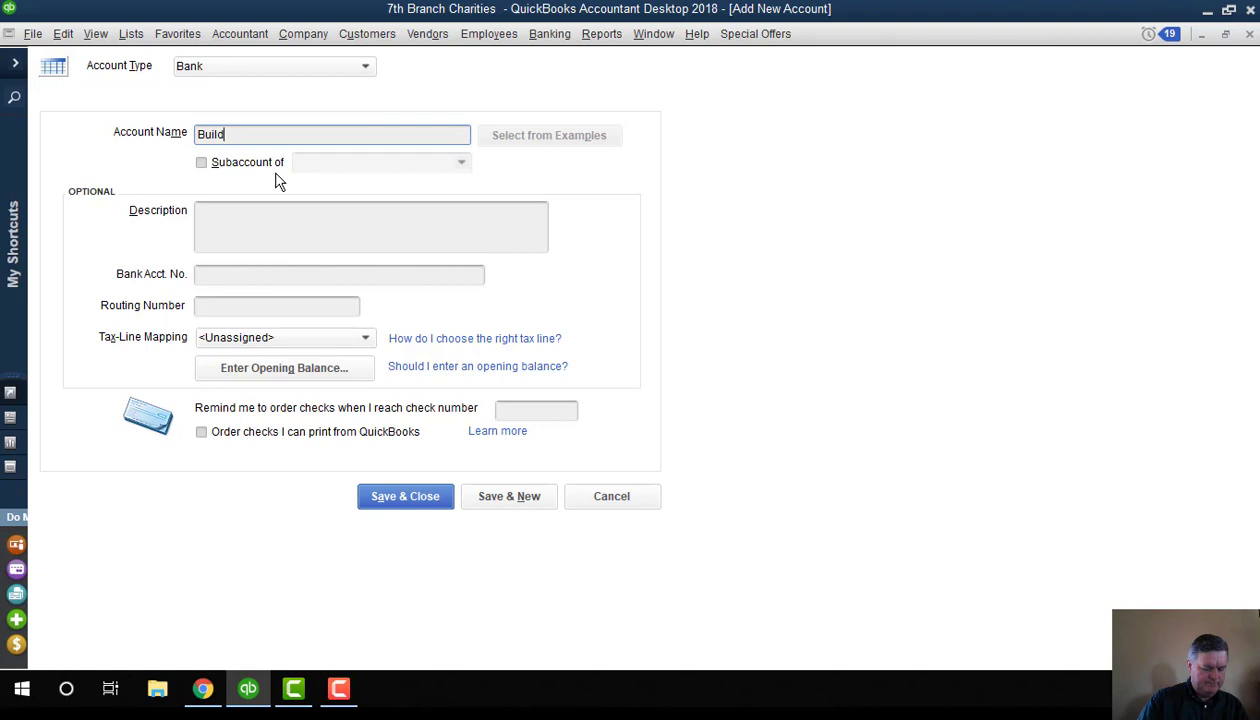
type("ing Fund")
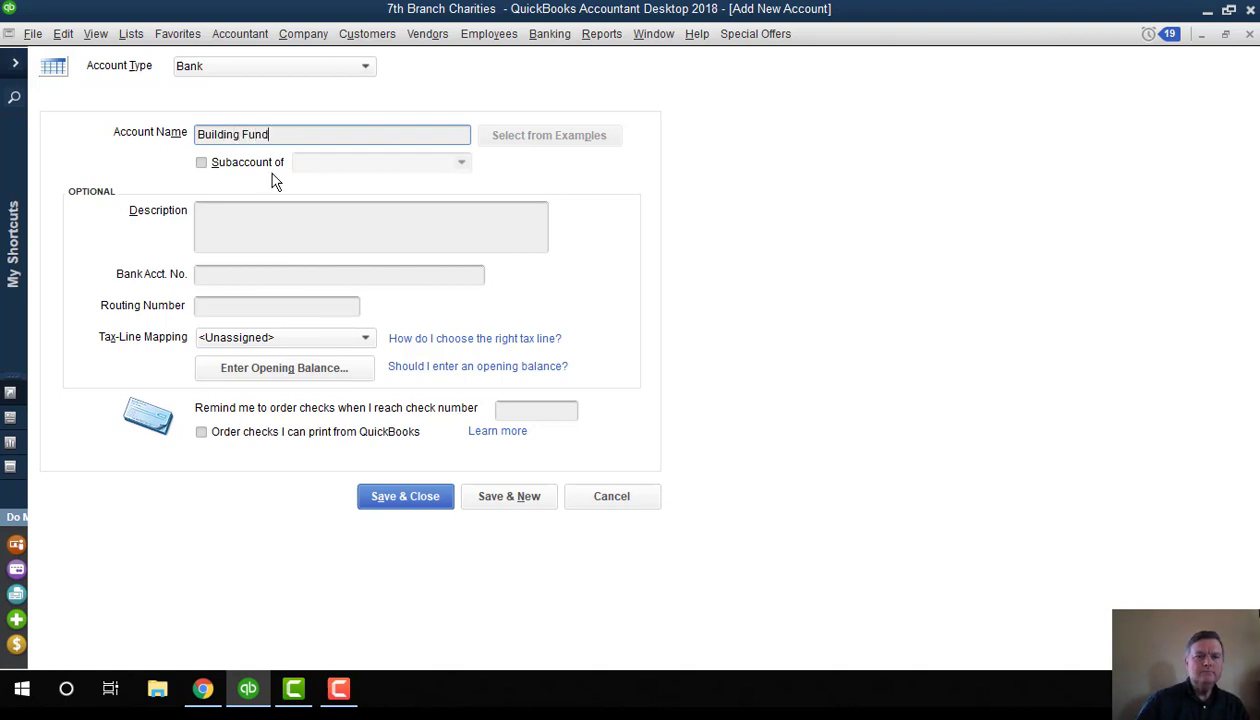
left_click(215, 168)
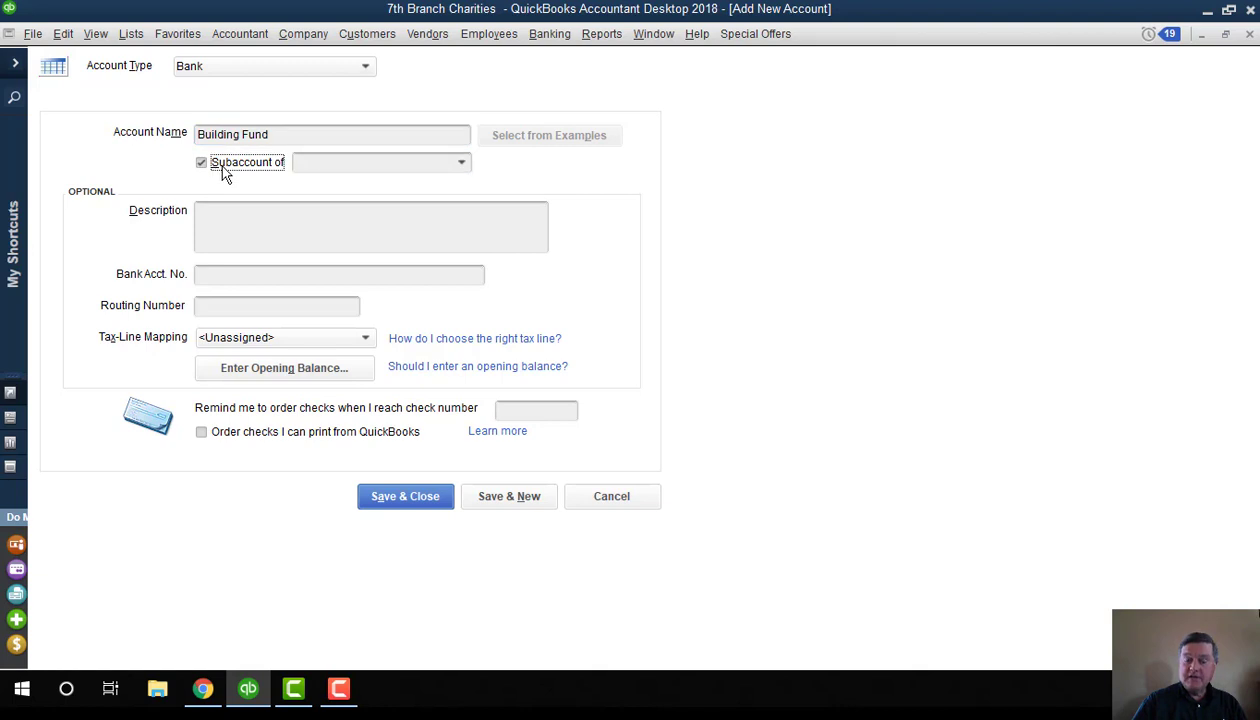
left_click(462, 164)
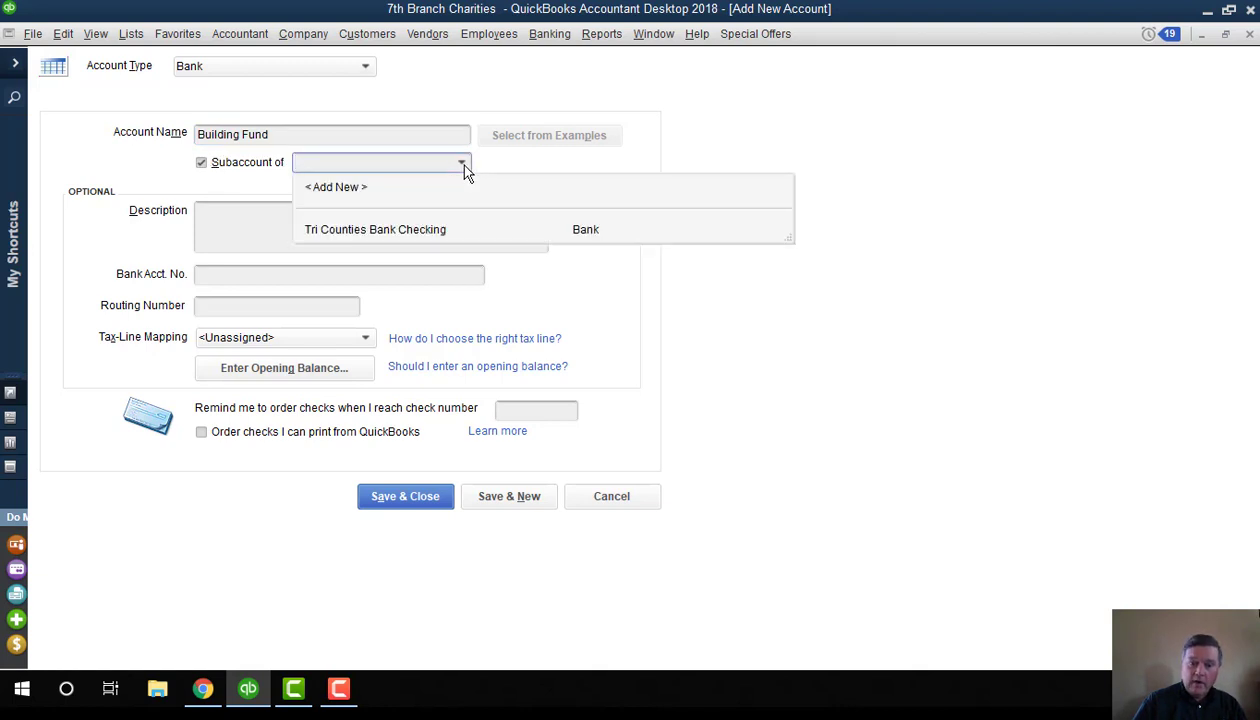
left_click(430, 231)
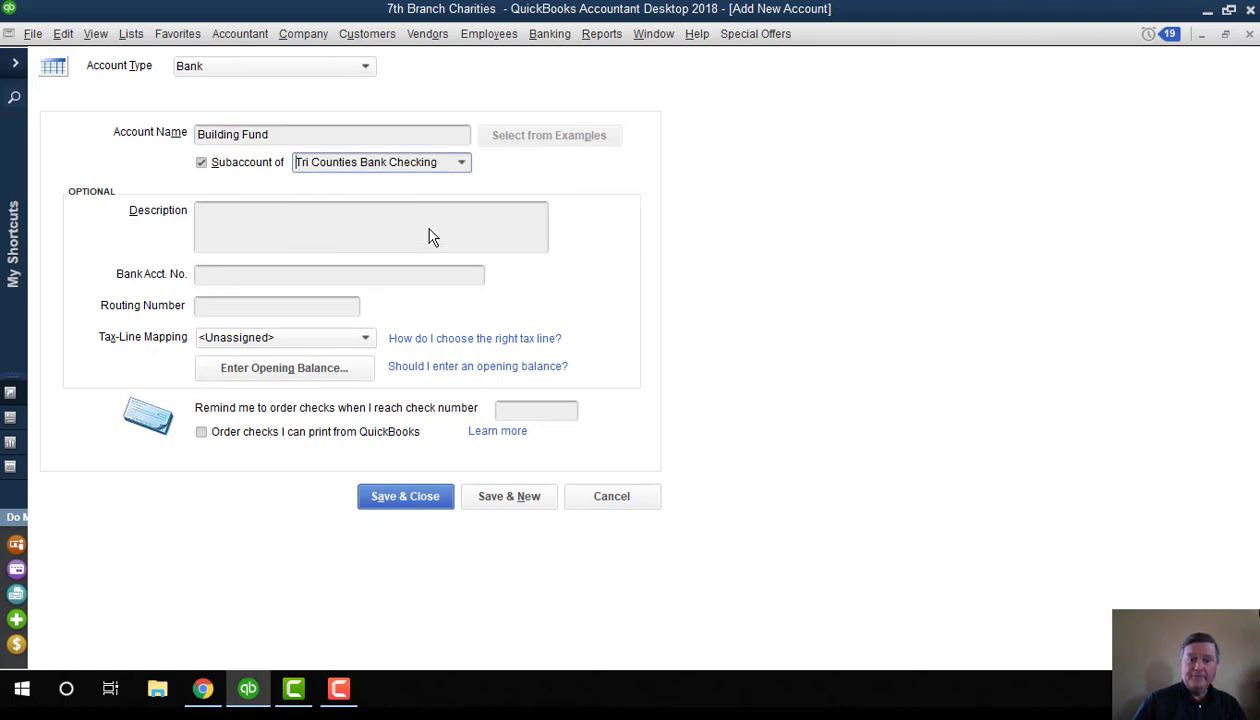
Step: Save the Building Fund subaccount without bank feeds and start another Bank-type account
left_click(432, 499)
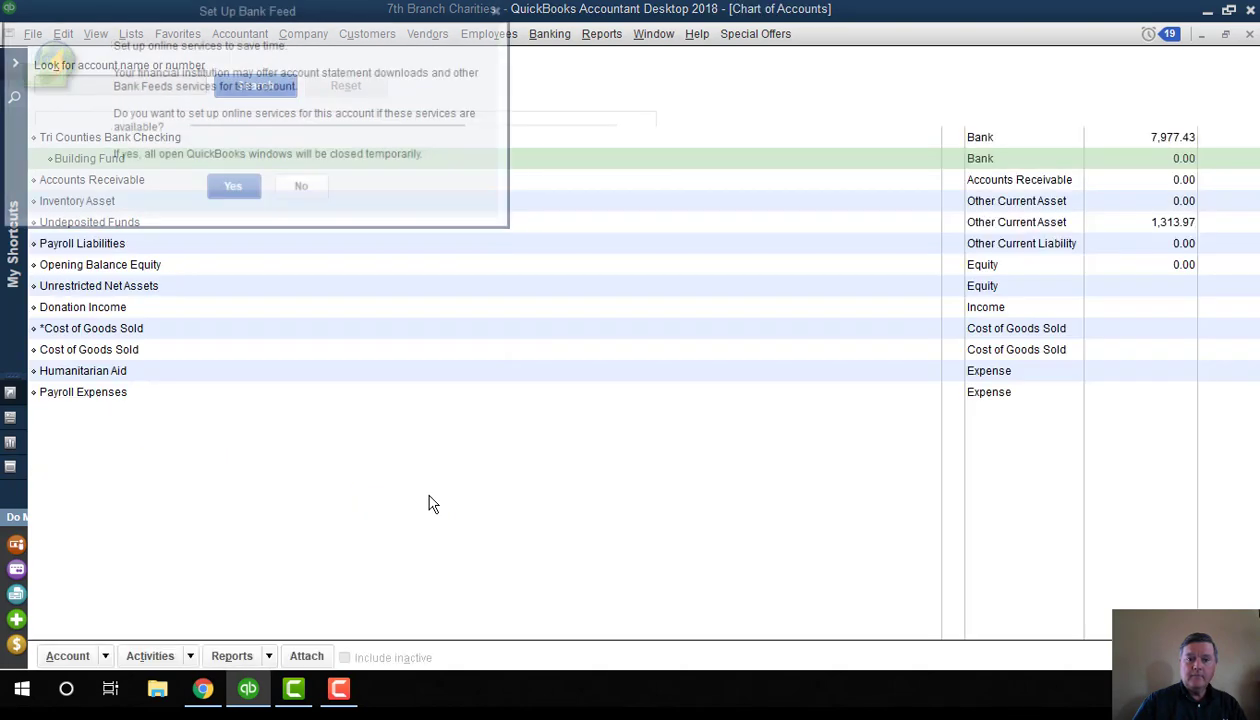
left_click(303, 190)
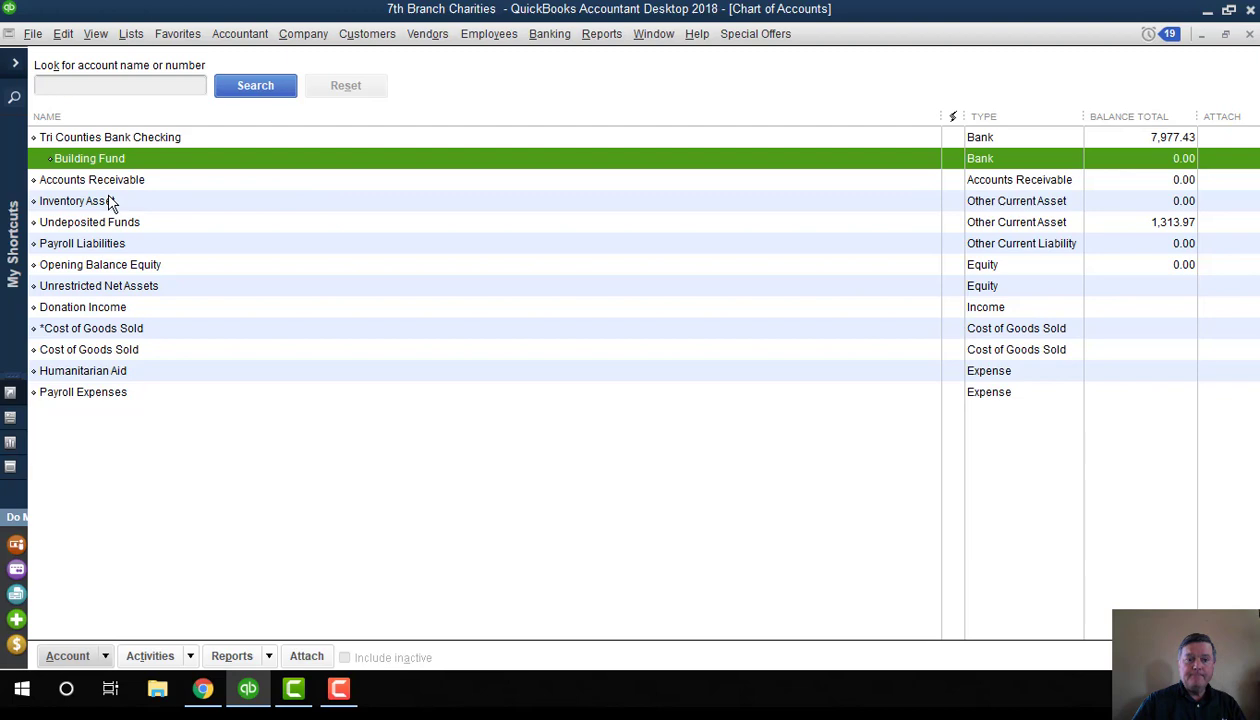
right_click(338, 414)
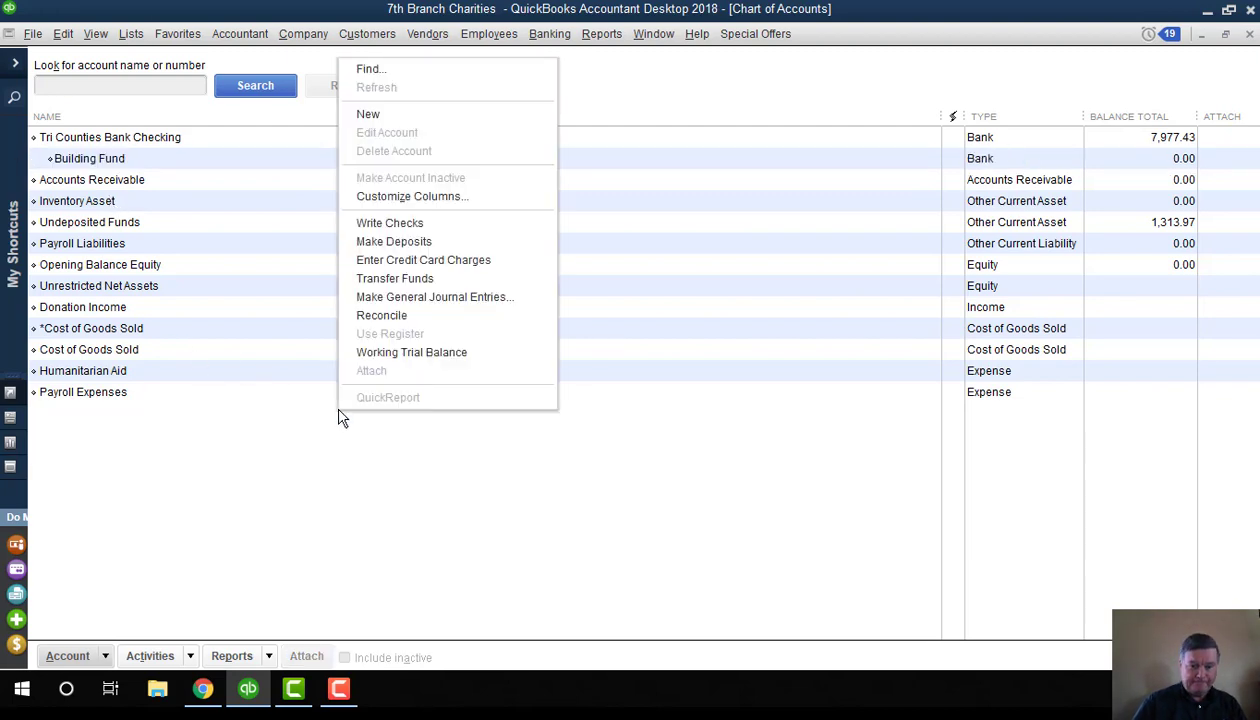
left_click(388, 115)
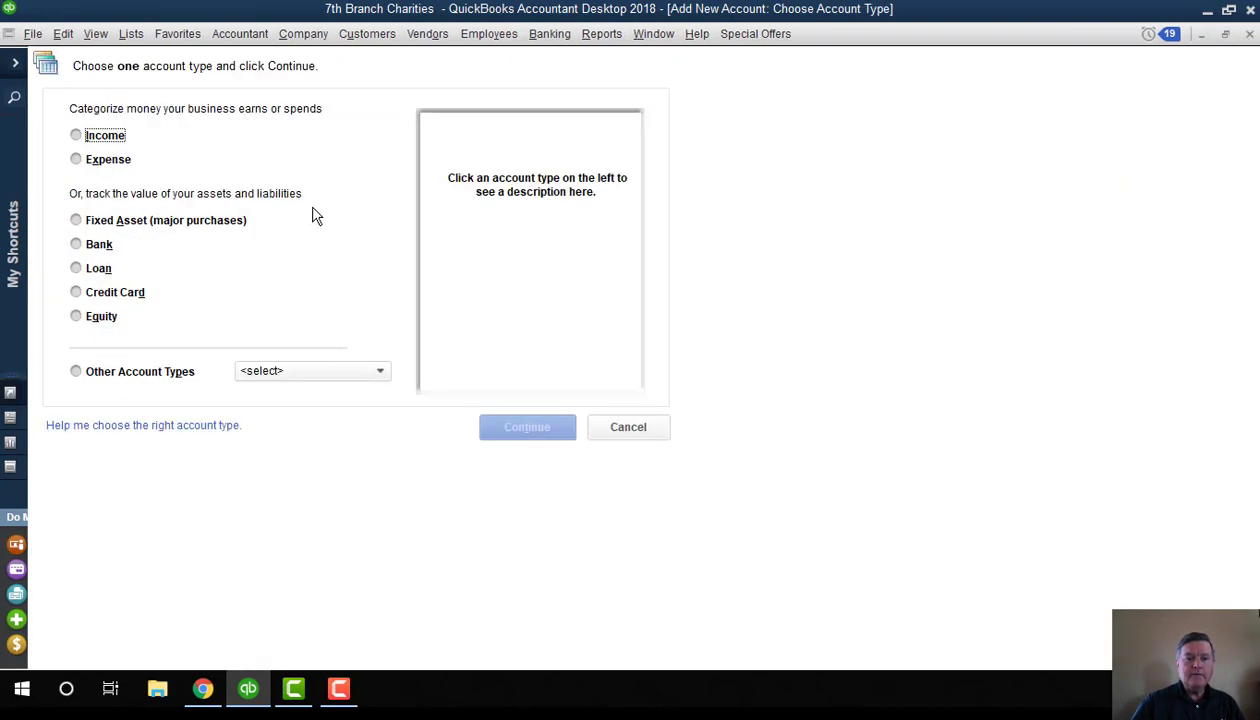
left_click(92, 250)
left_click(512, 430)
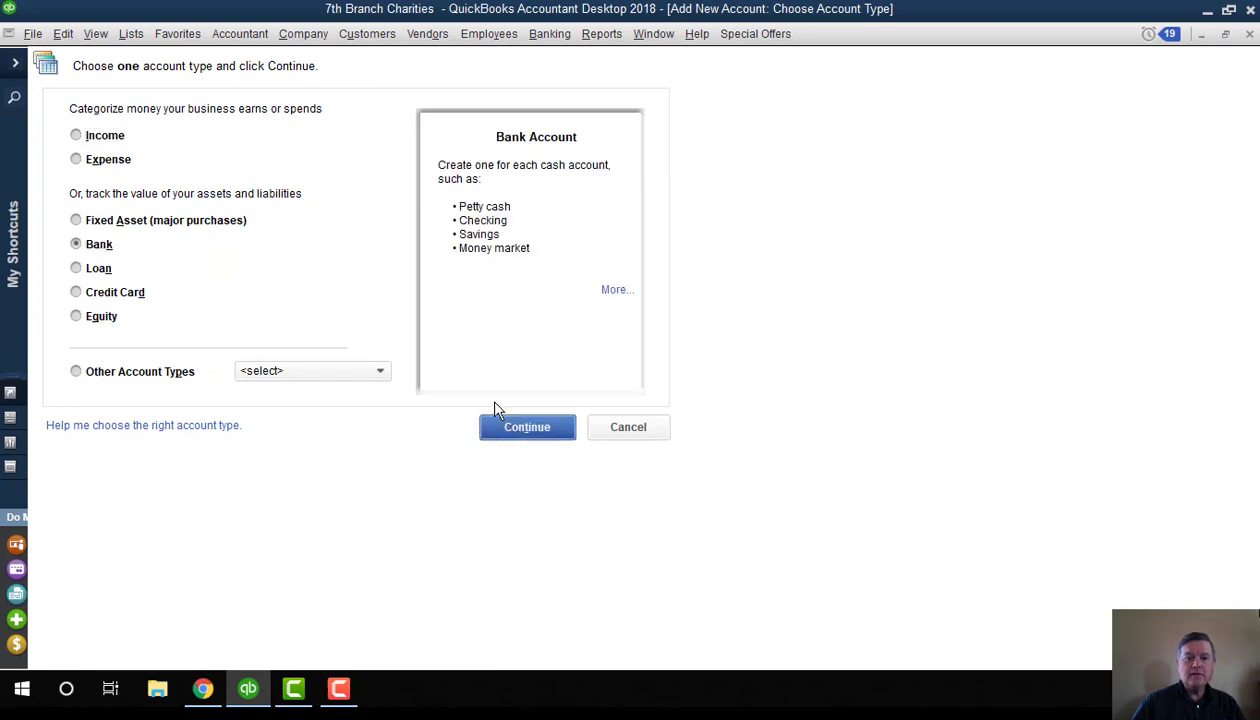
key("Escape")
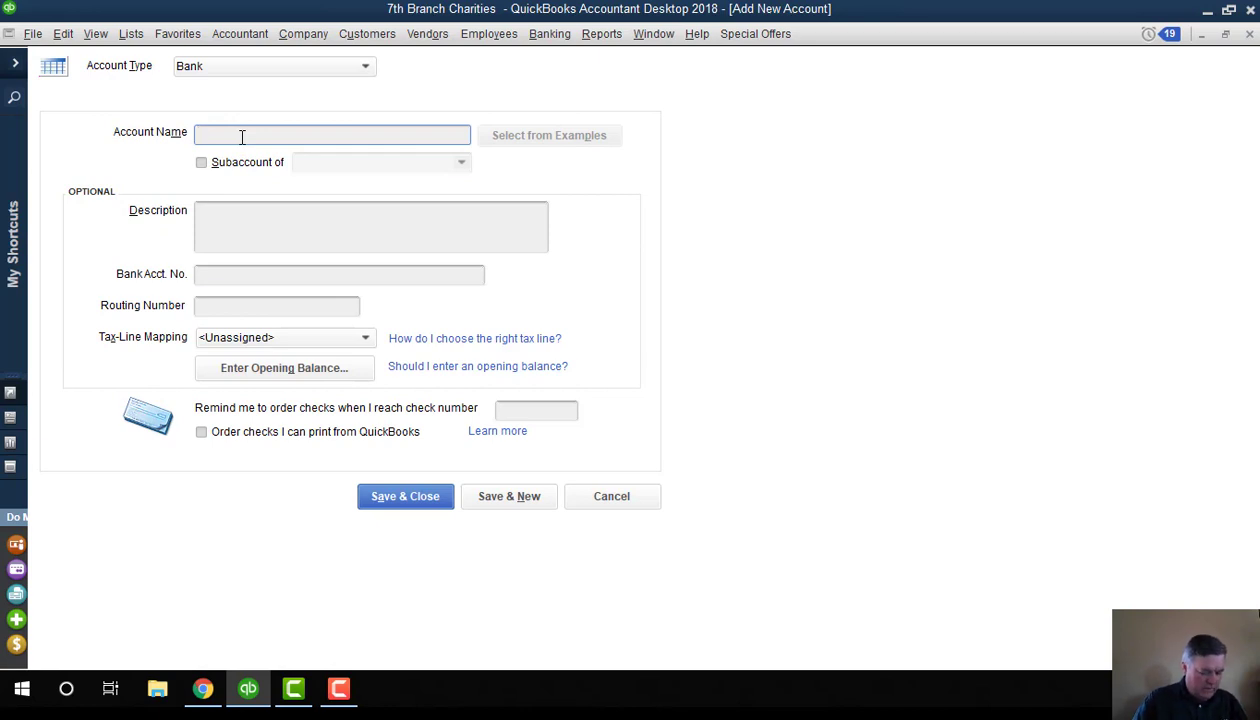
Step: Save Humanitarian Aid as a Tri Counties Bank Checking subaccount, decline bank feeds, close the account list
type("Huma")
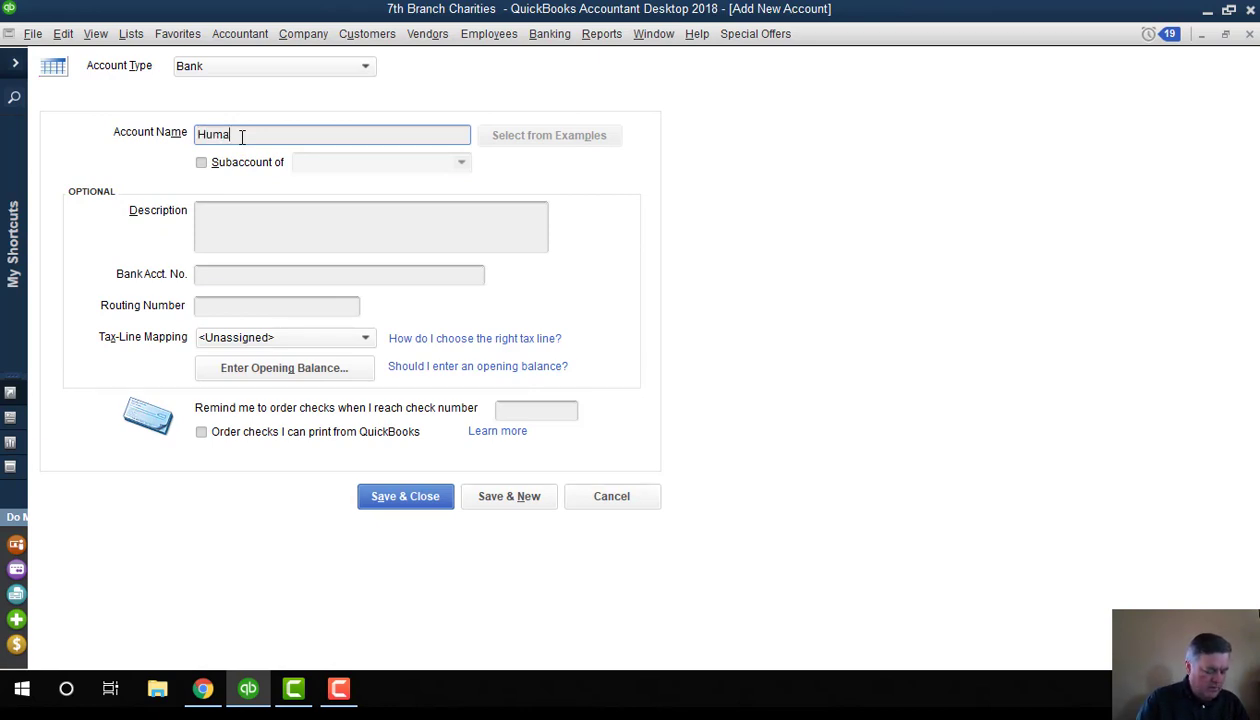
type("nitaria")
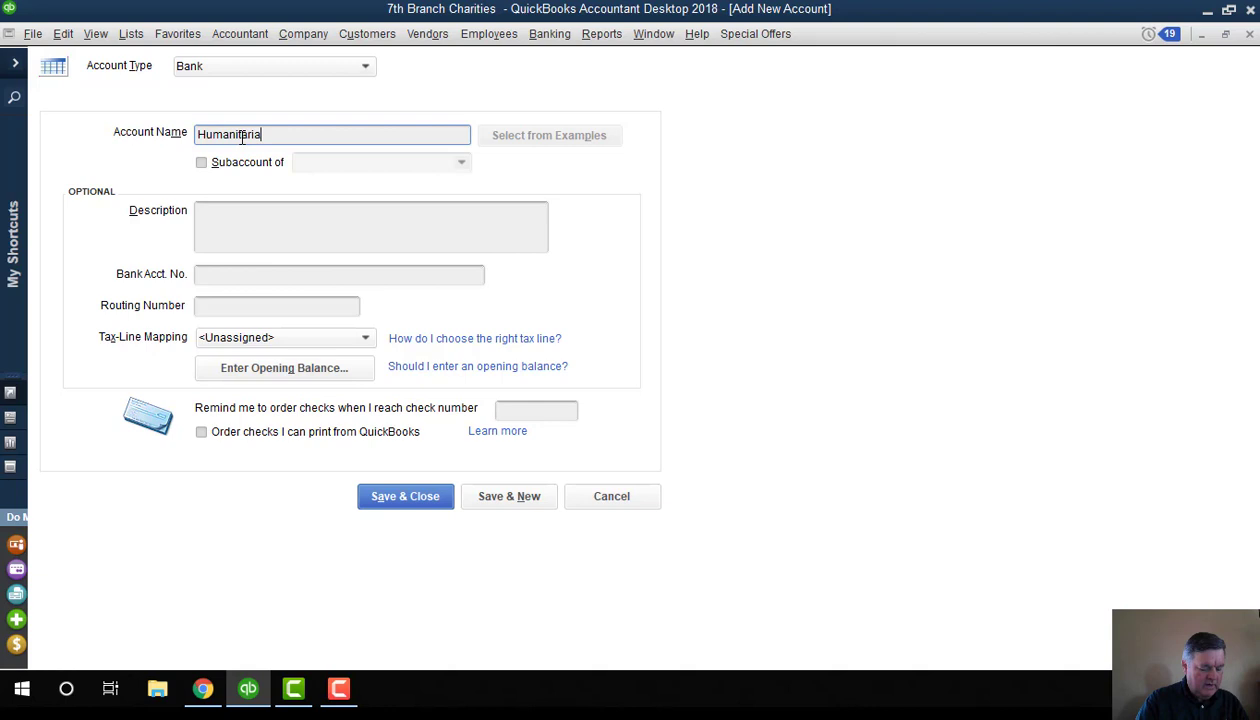
type("n Ai")
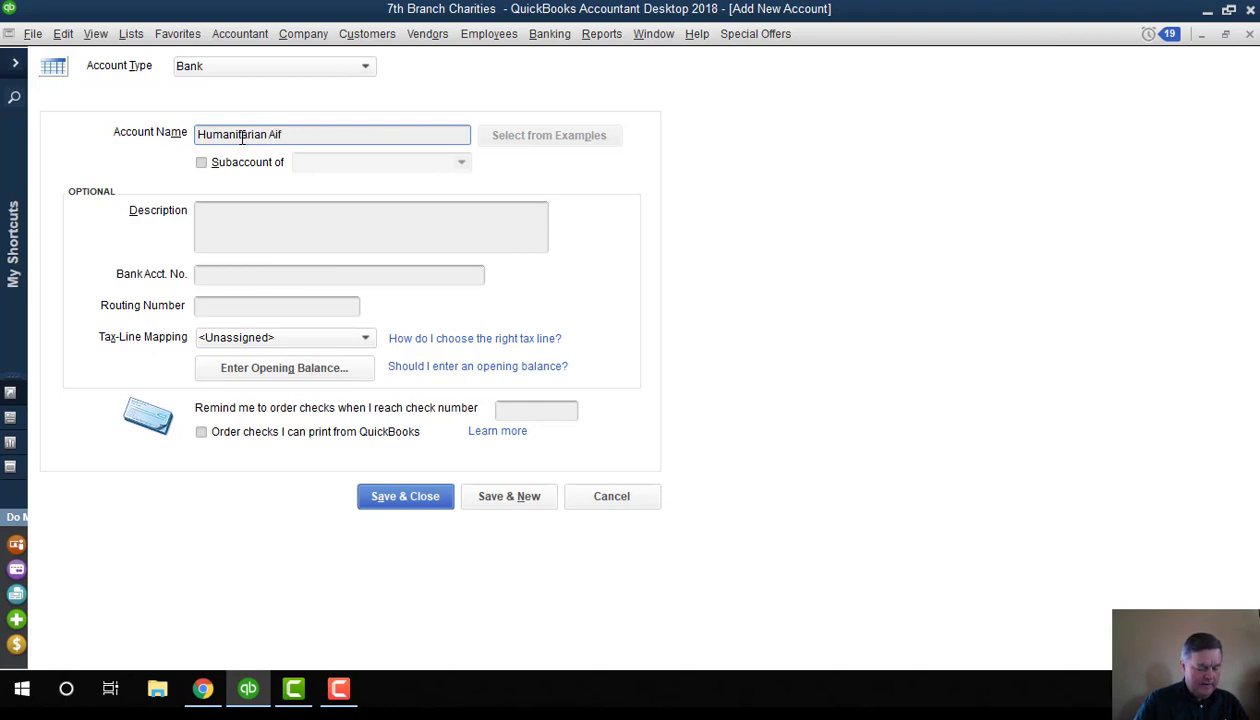
type("d")
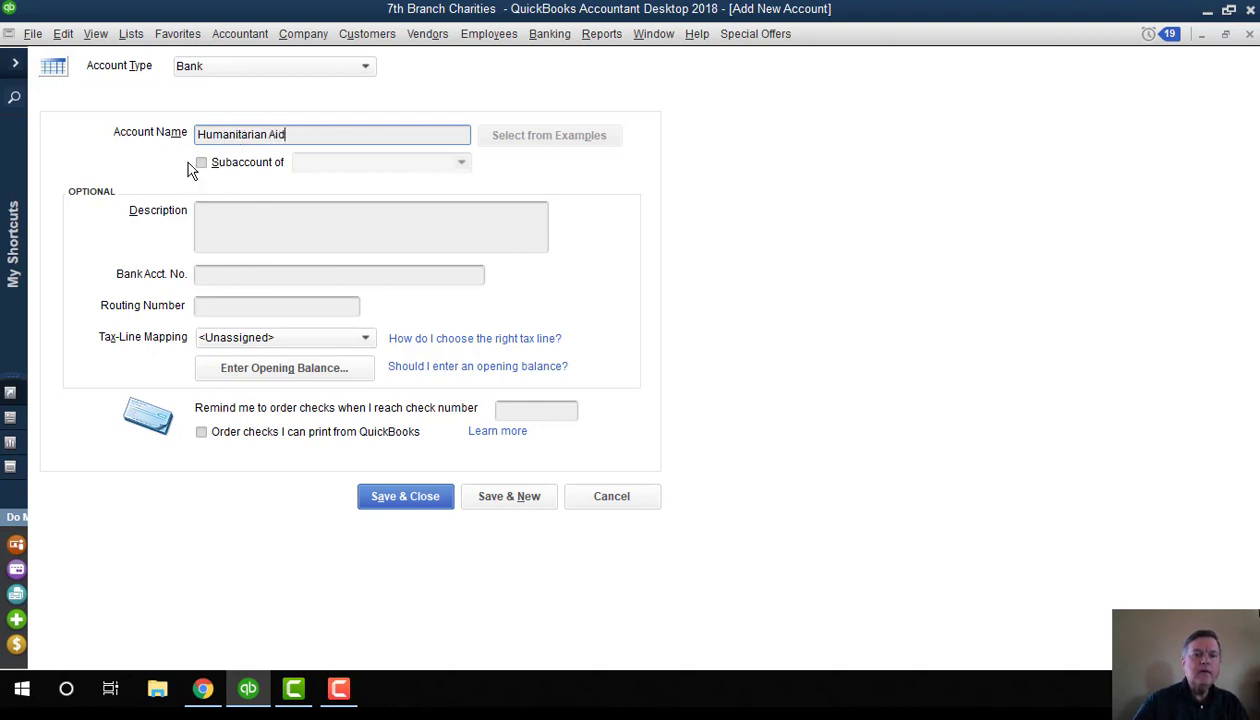
left_click(202, 164)
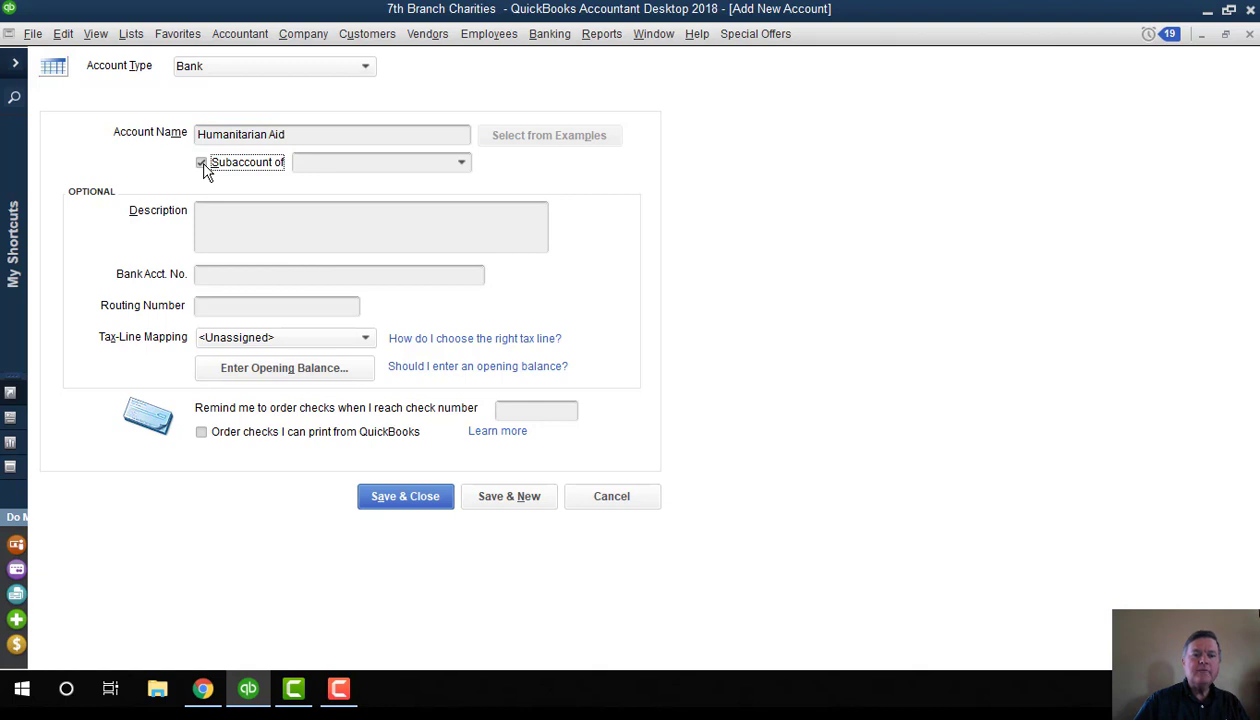
left_click(459, 164)
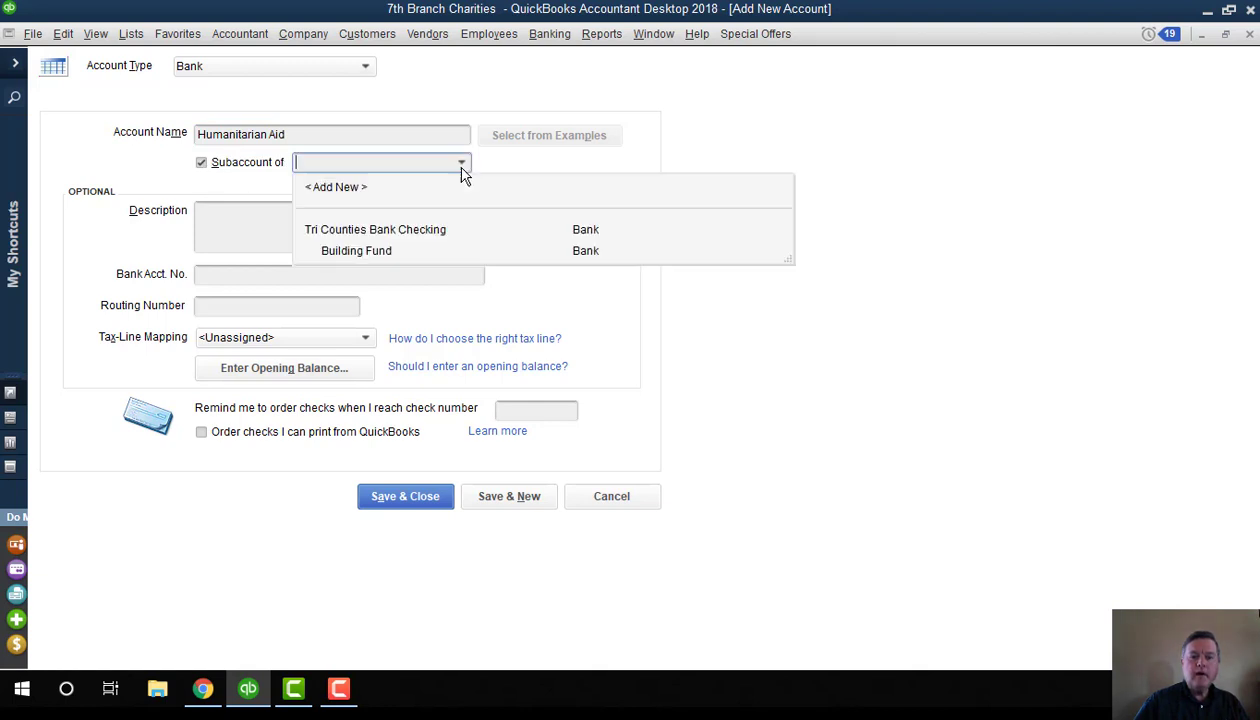
left_click(380, 232)
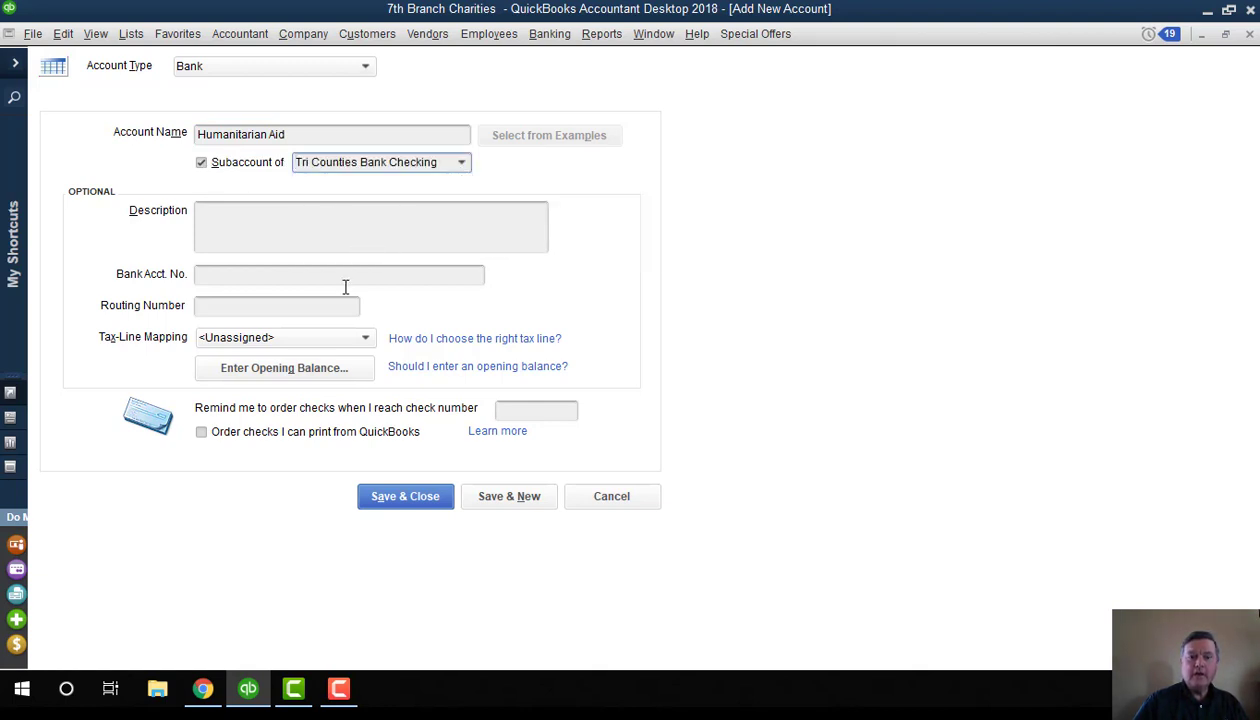
left_click(406, 497)
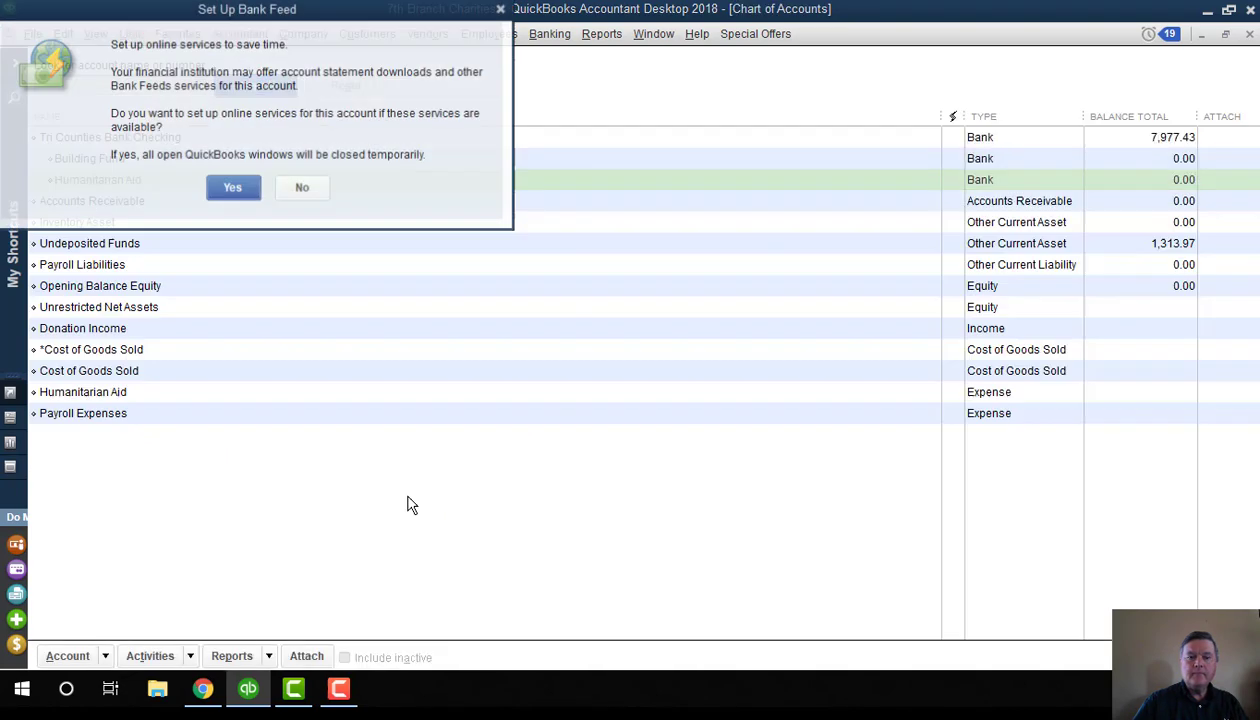
left_click(301, 188)
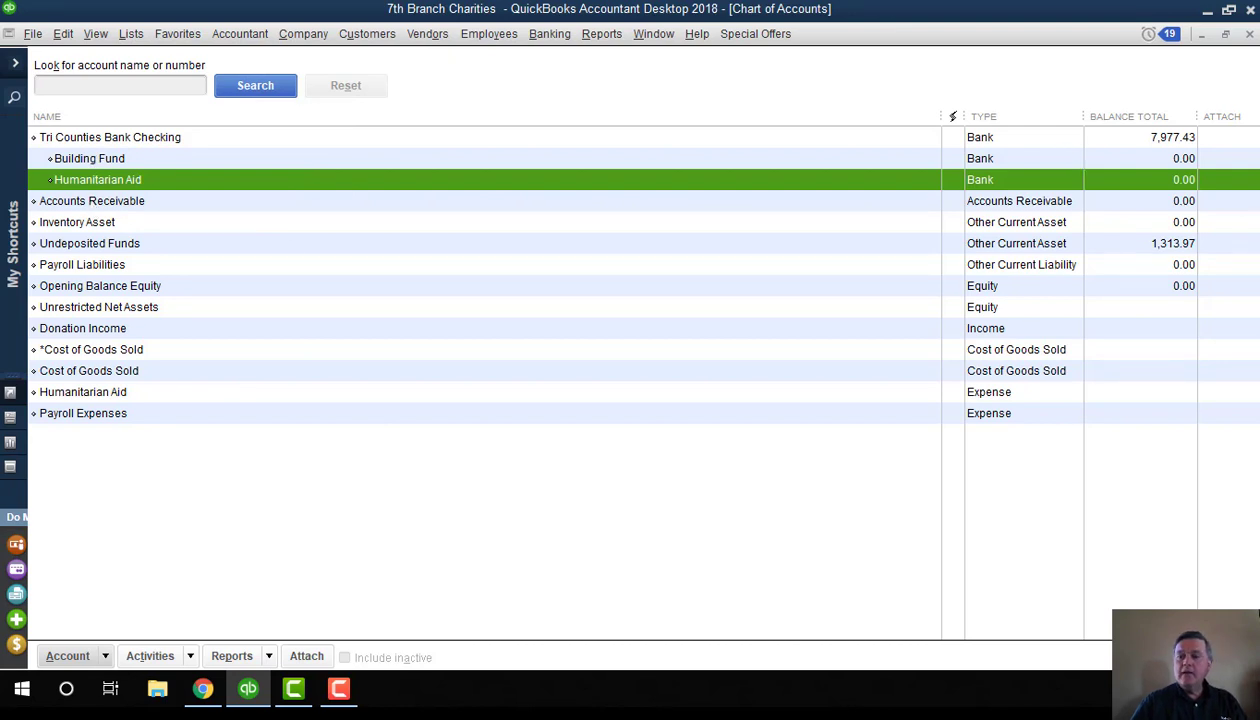
left_click(1249, 34)
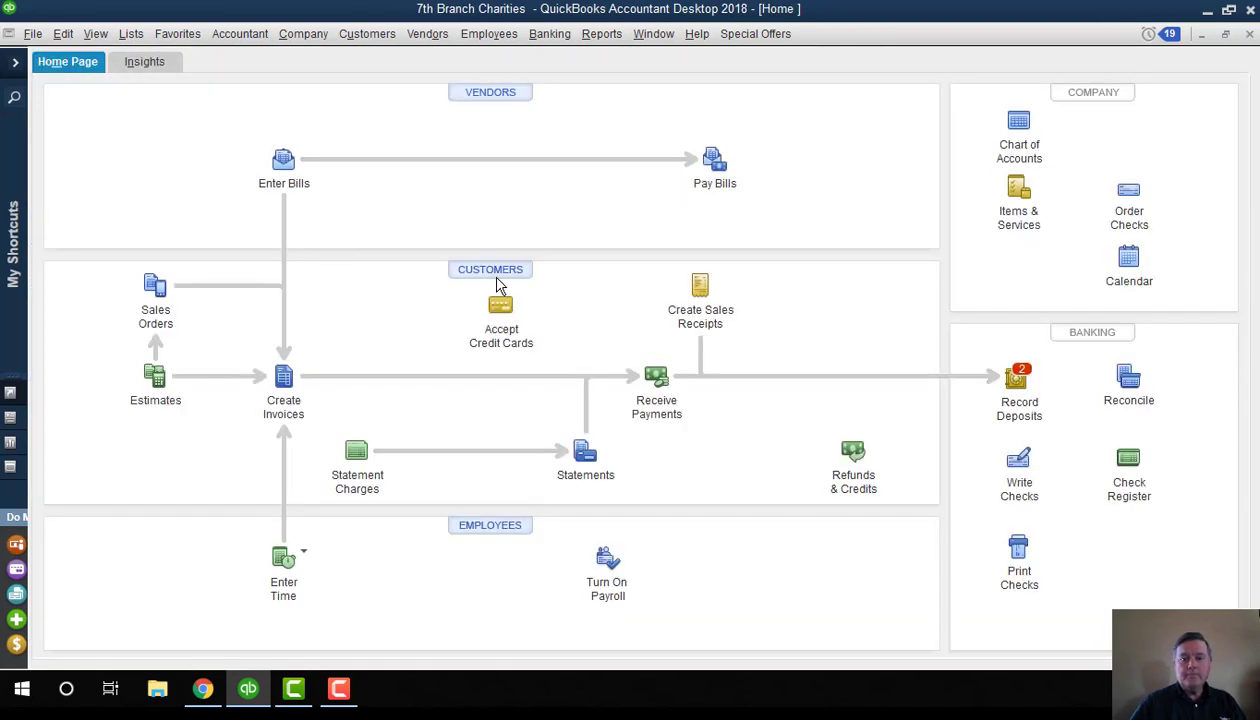
Step: Put the 386.47 customer payment on a new deposit going into Building Fund
left_click(1020, 412)
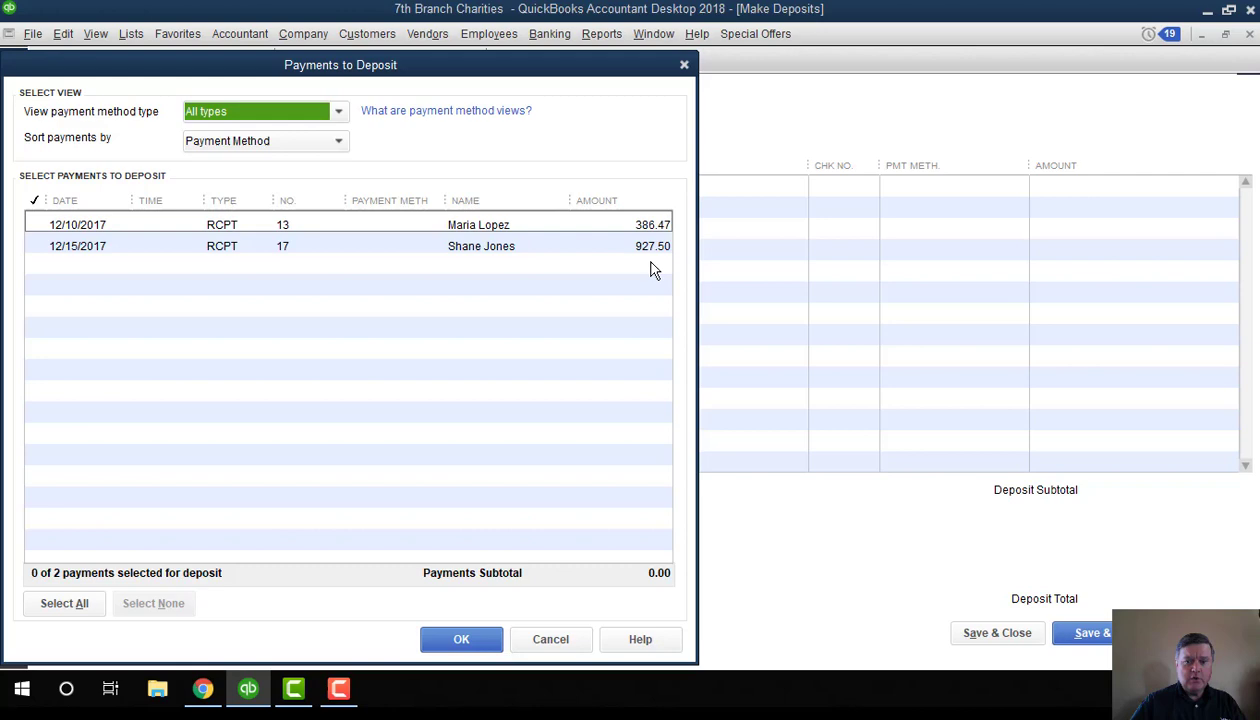
left_click(45, 221)
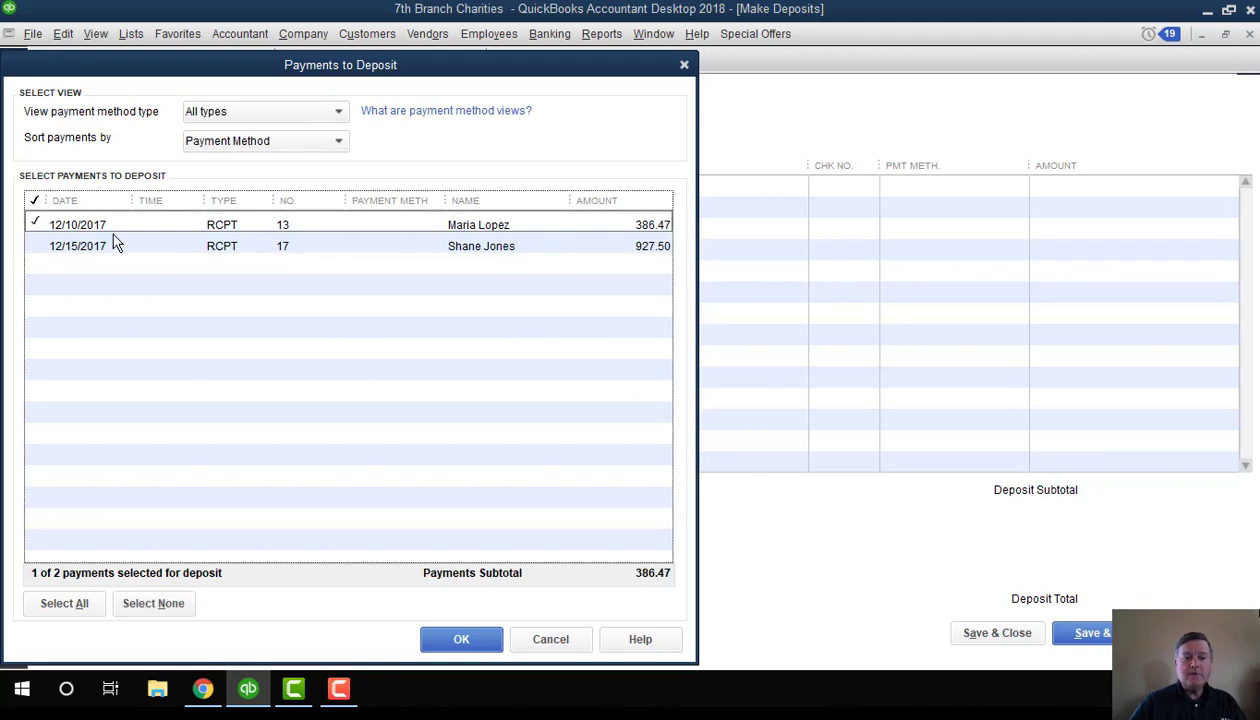
left_click(459, 638)
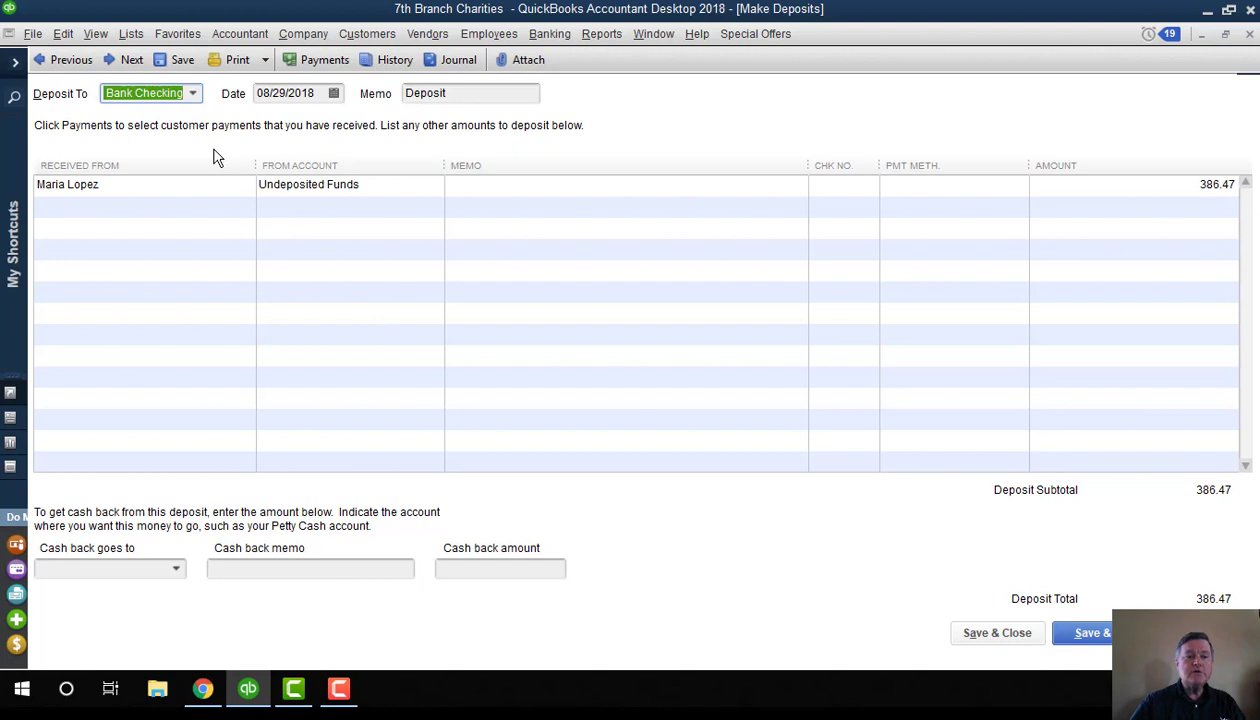
left_click(193, 94)
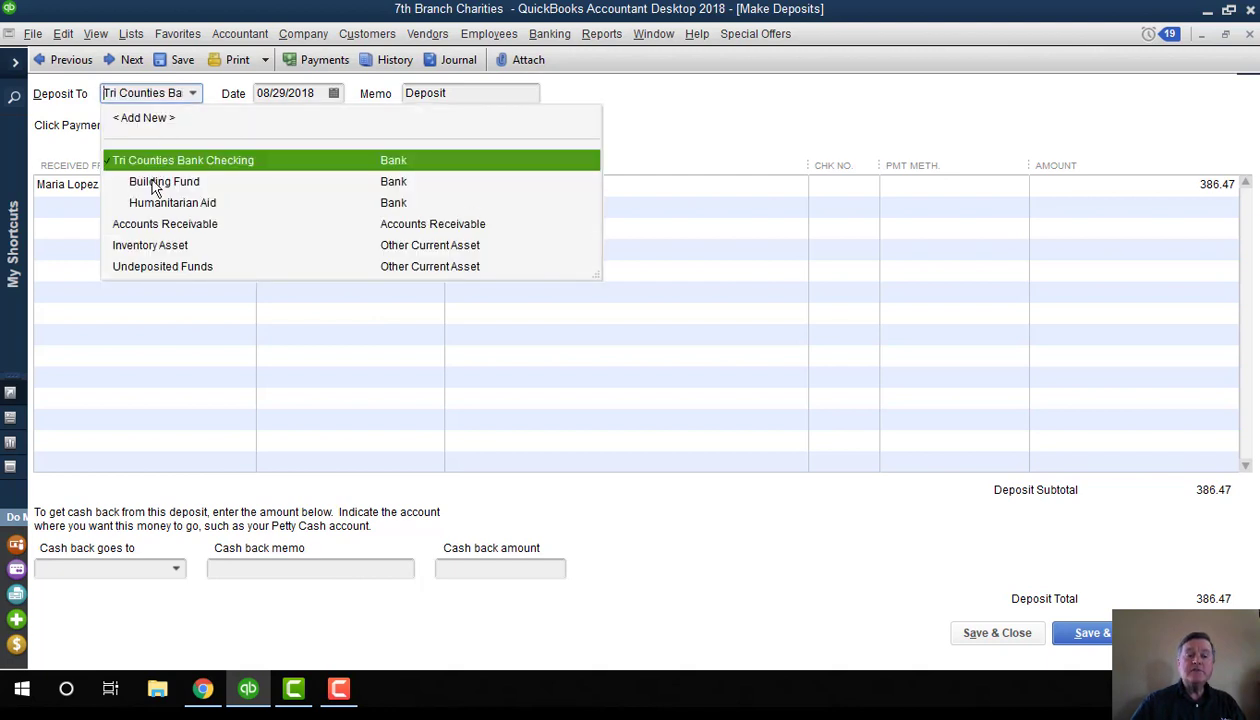
key("Escape")
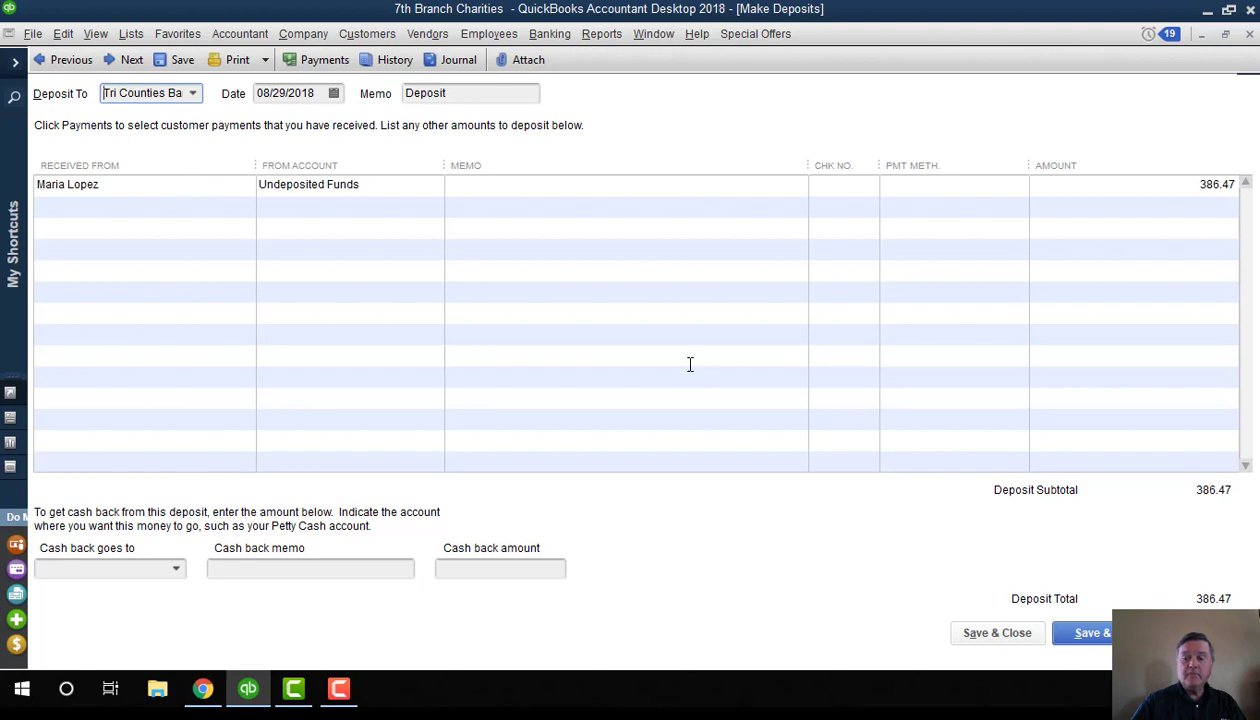
Step: Save the 386.47 deposit, then deposit the 927.50 payment into Humanitarian Aid
left_click(1014, 632)
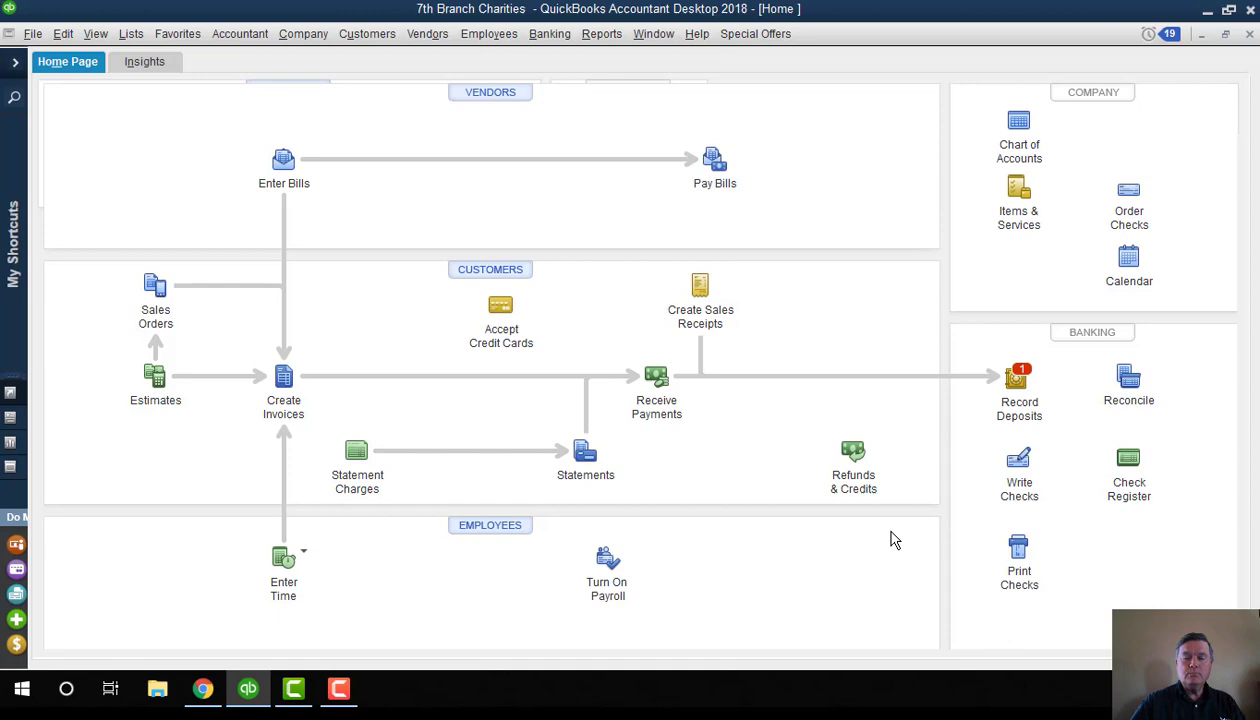
left_click(1003, 386)
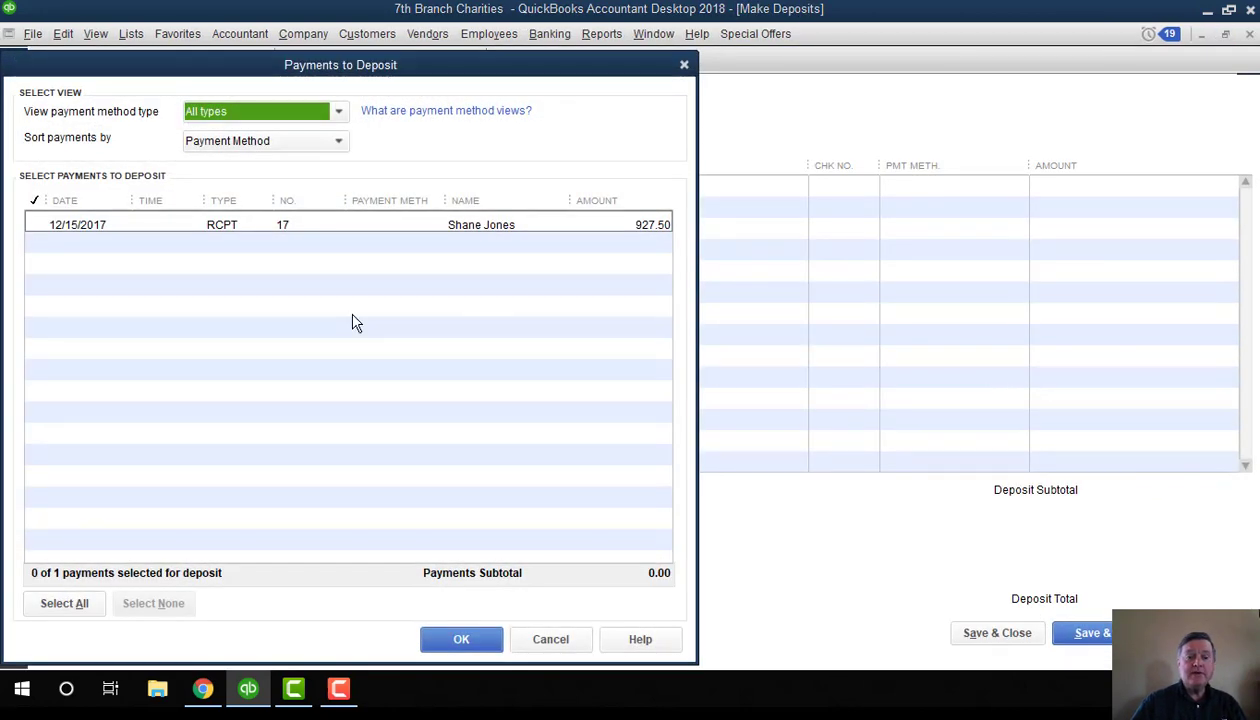
left_click(40, 223)
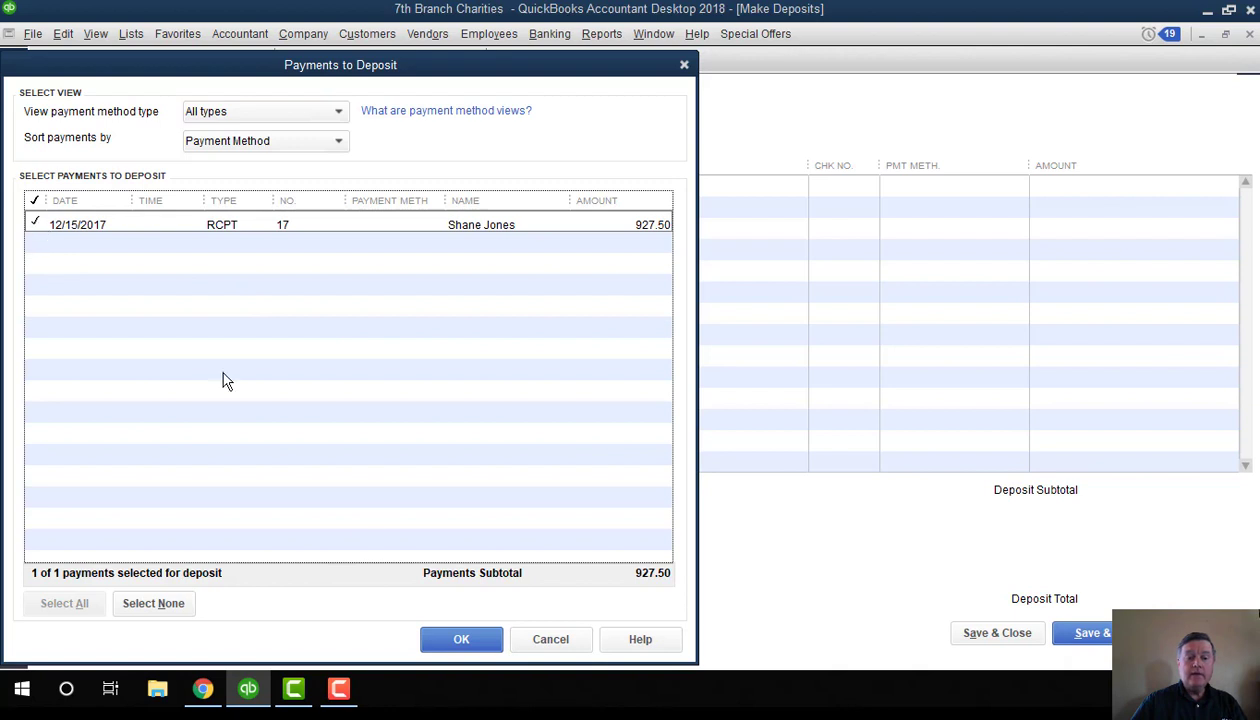
left_click(465, 642)
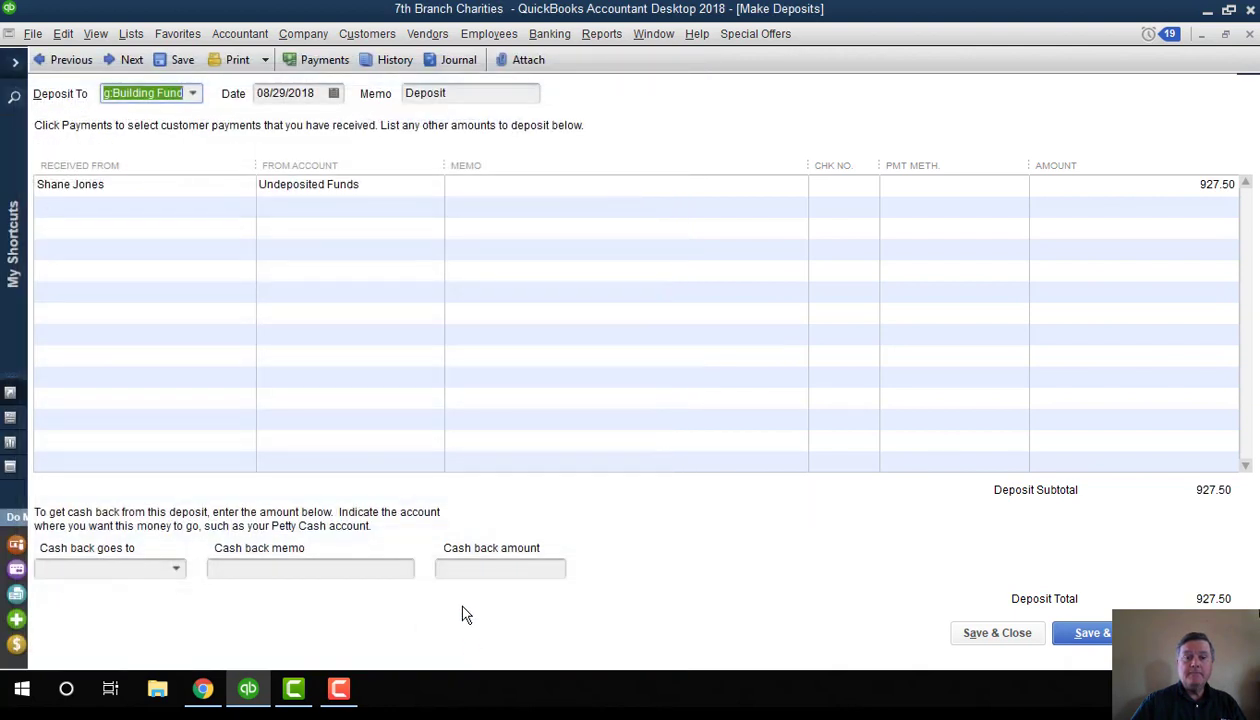
left_click(192, 93)
key("Escape")
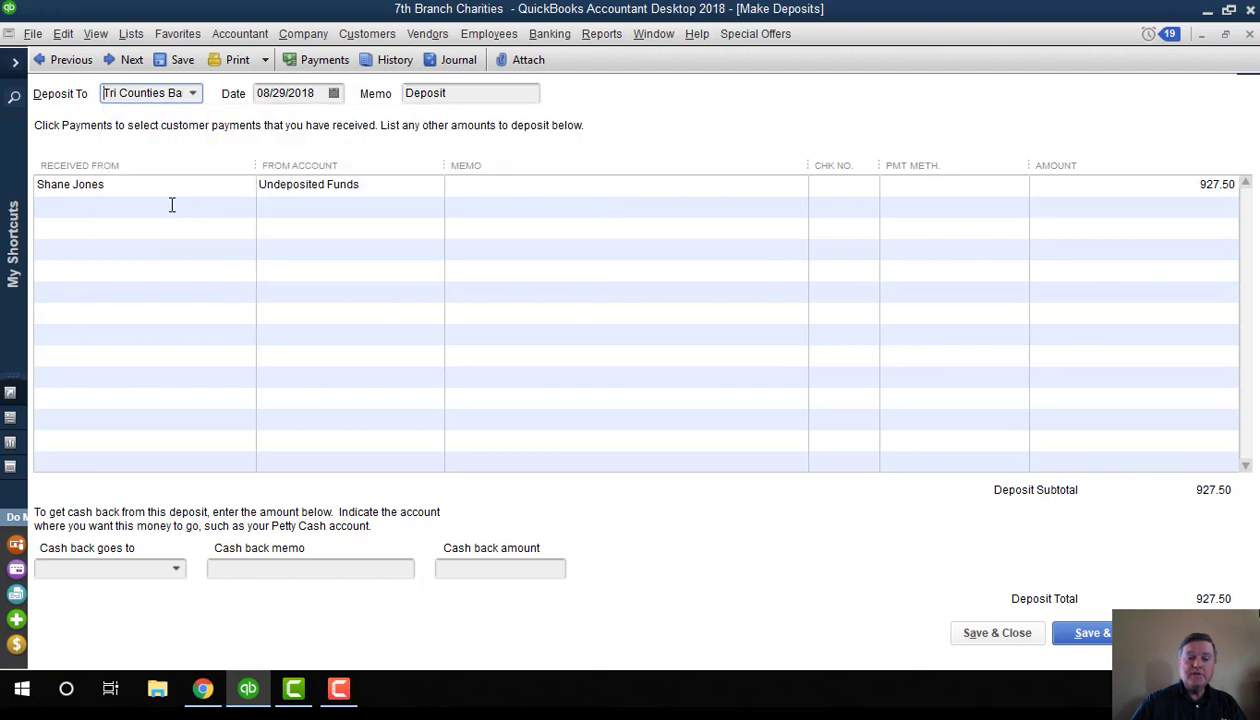
Step: Save the 927.50 Humanitarian Aid deposit and return to the Home page
left_click(1018, 638)
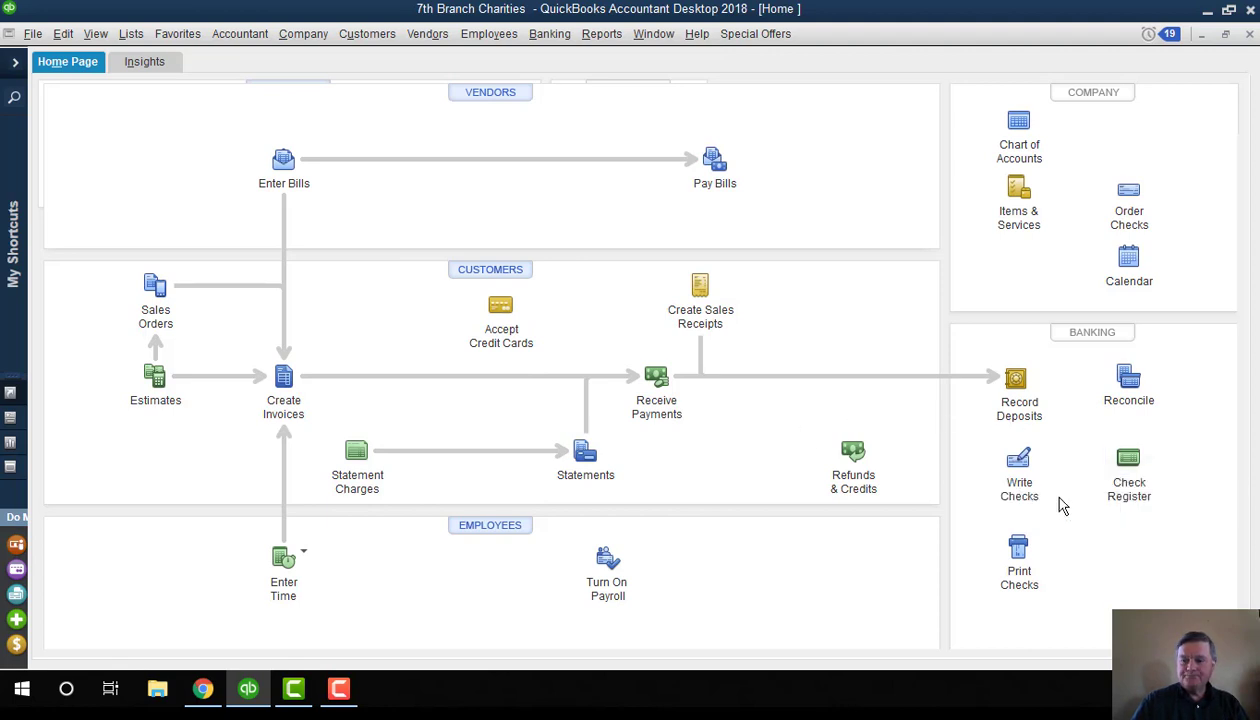
Step: Write a 500.00 check from Humanitarian Aid payable to Wheat for Poor Countries
left_click(1022, 478)
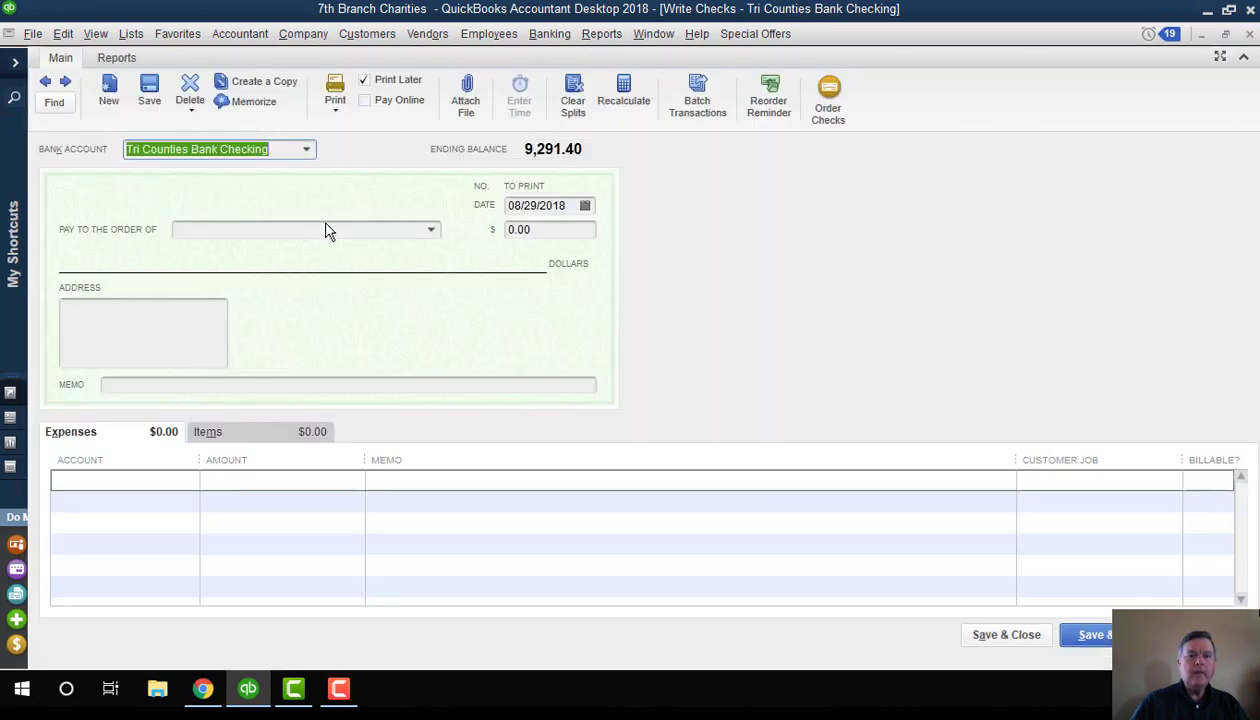
left_click(304, 152)
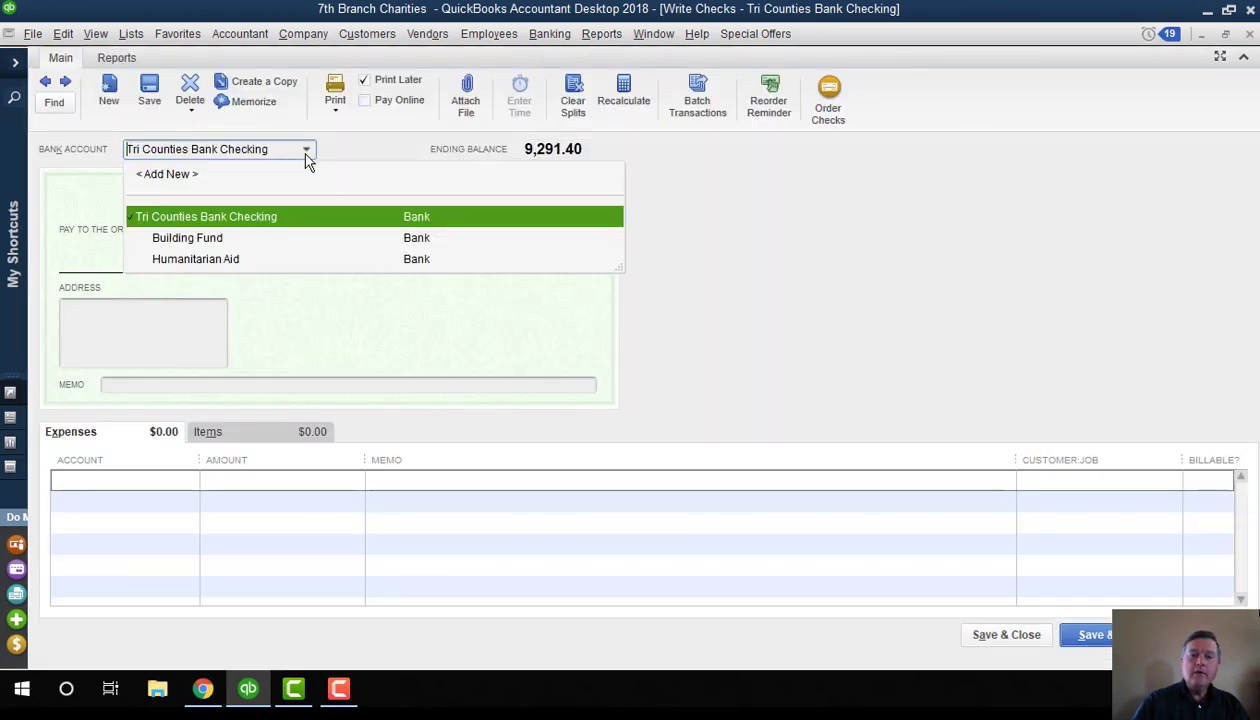
left_click(203, 262)
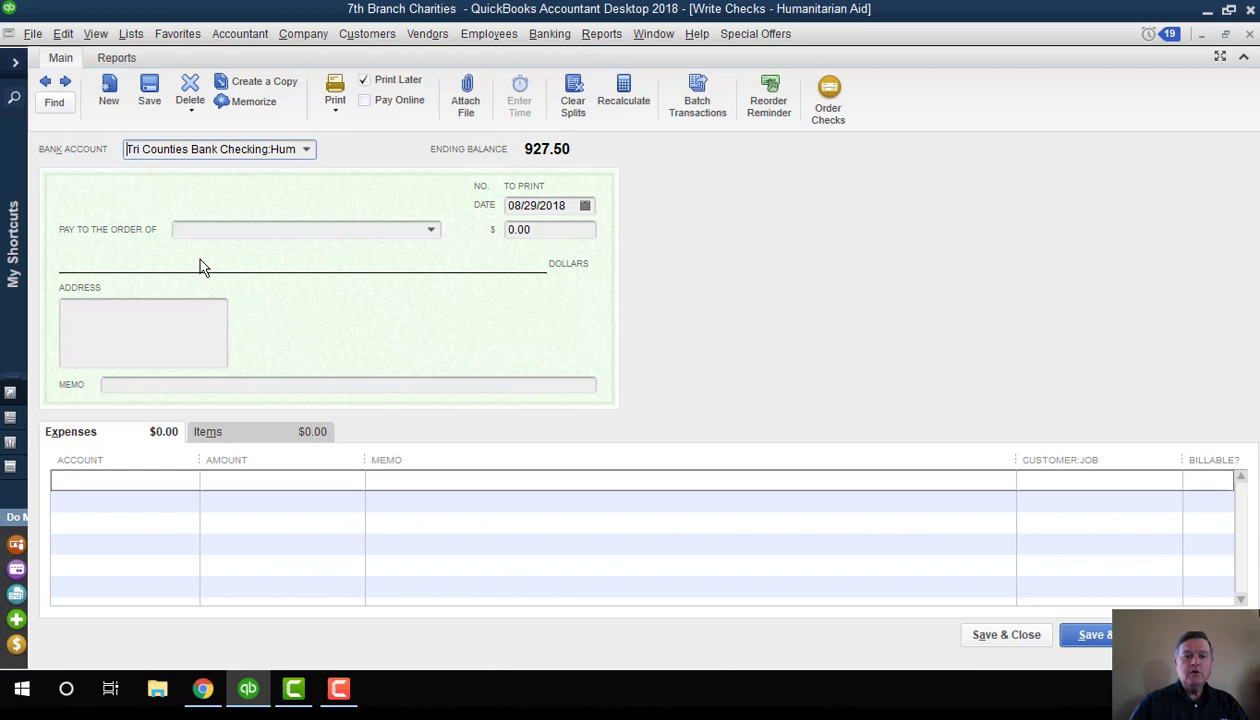
key("Tab")
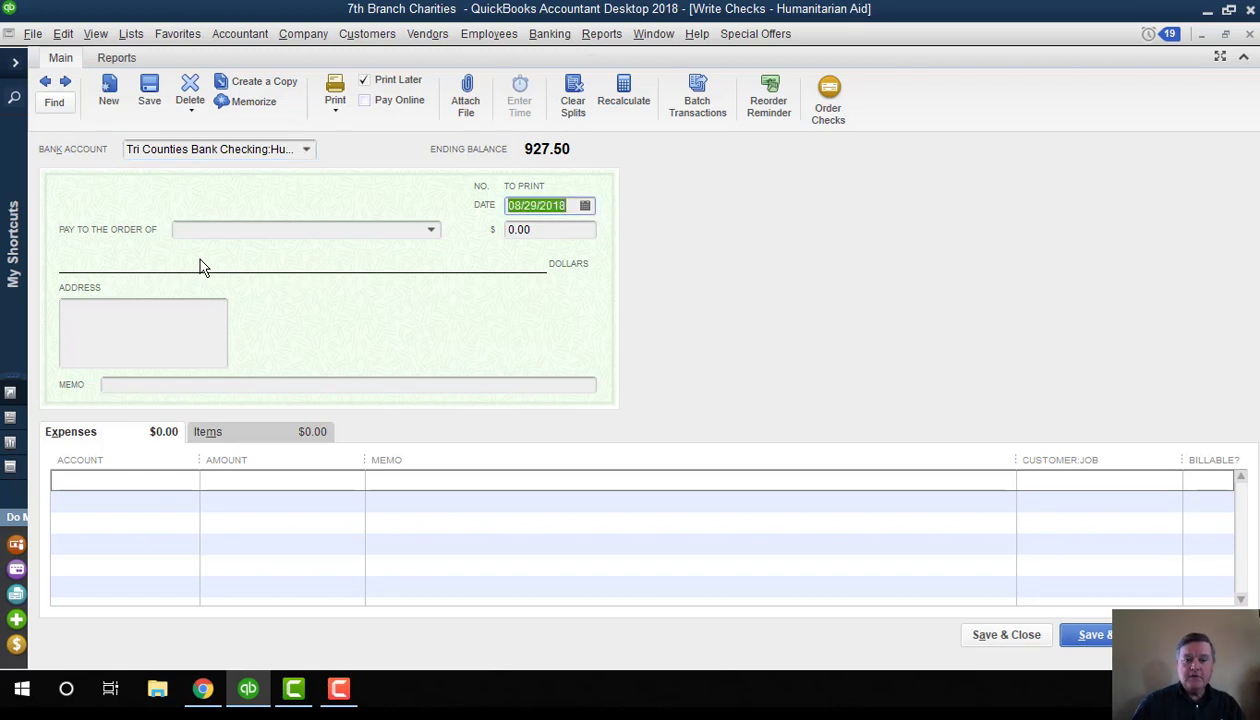
key("Tab")
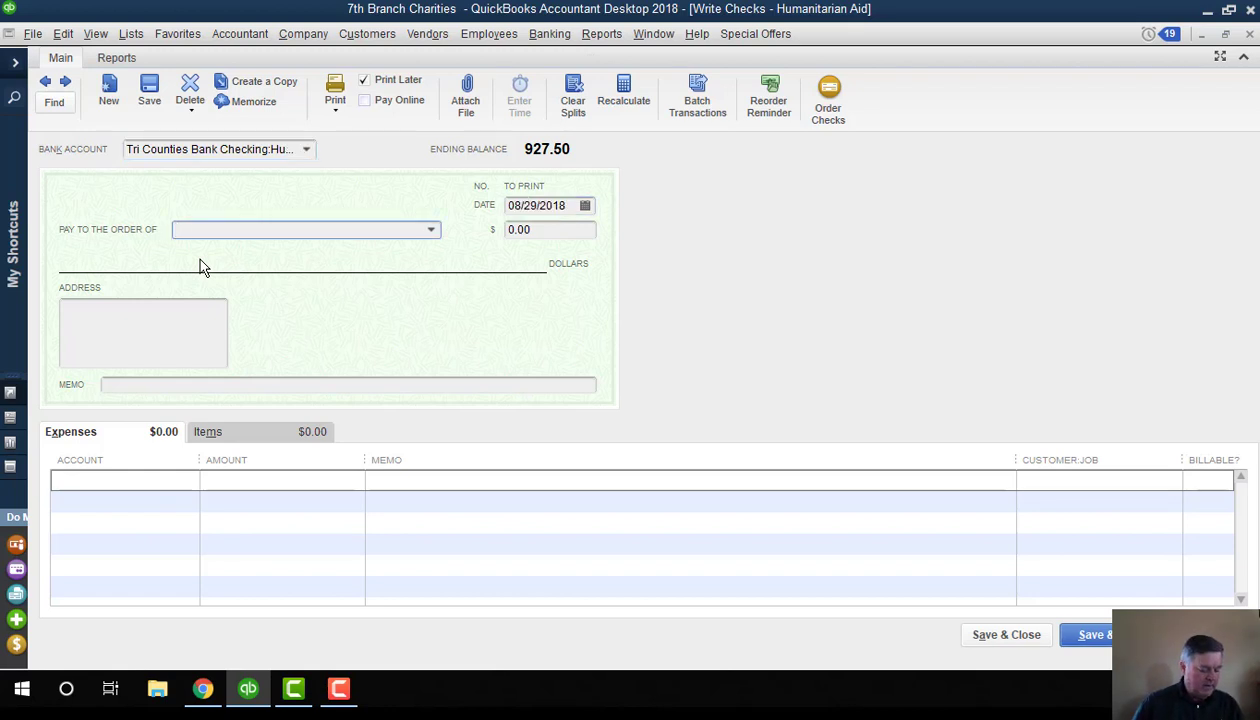
type("Wha")
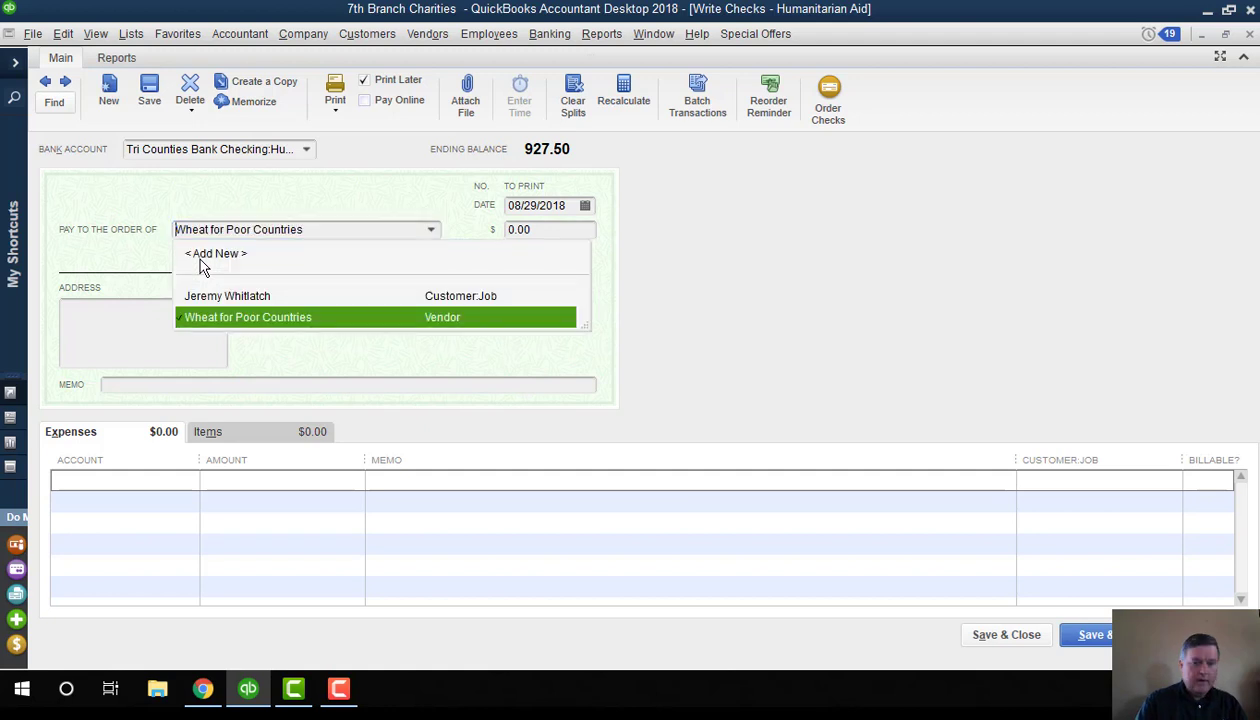
key("BackSpace")
type("e")
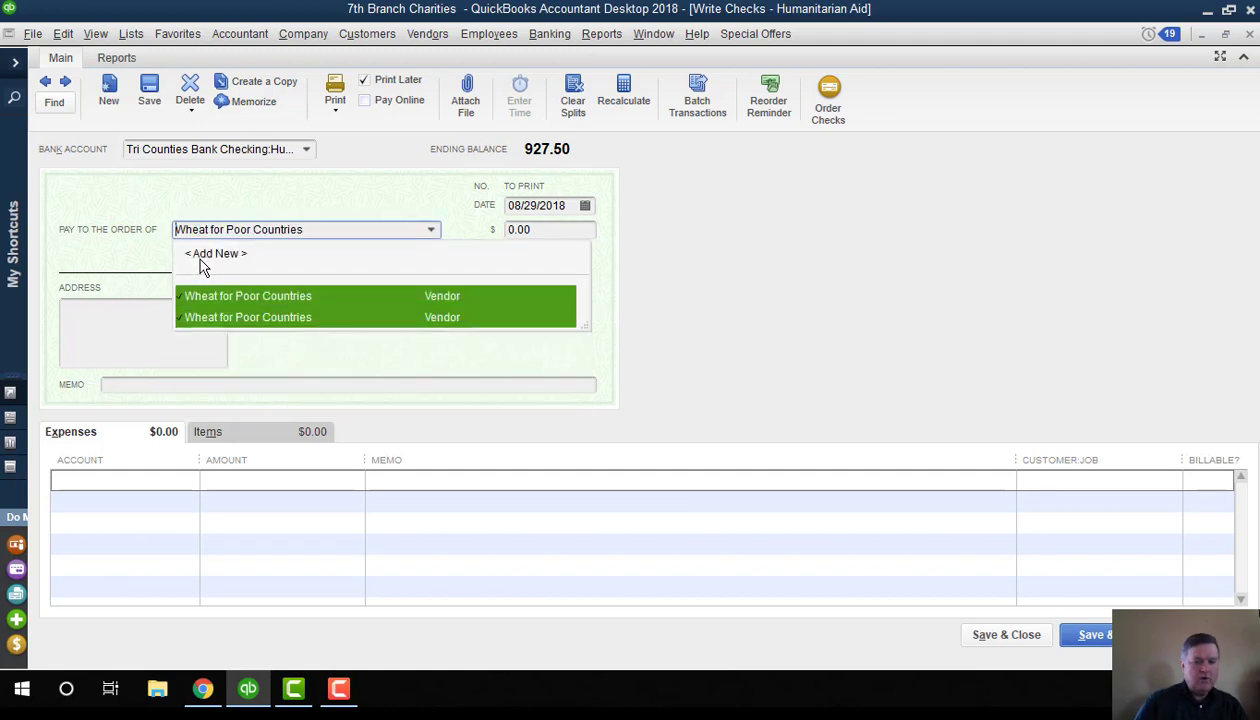
key("Tab")
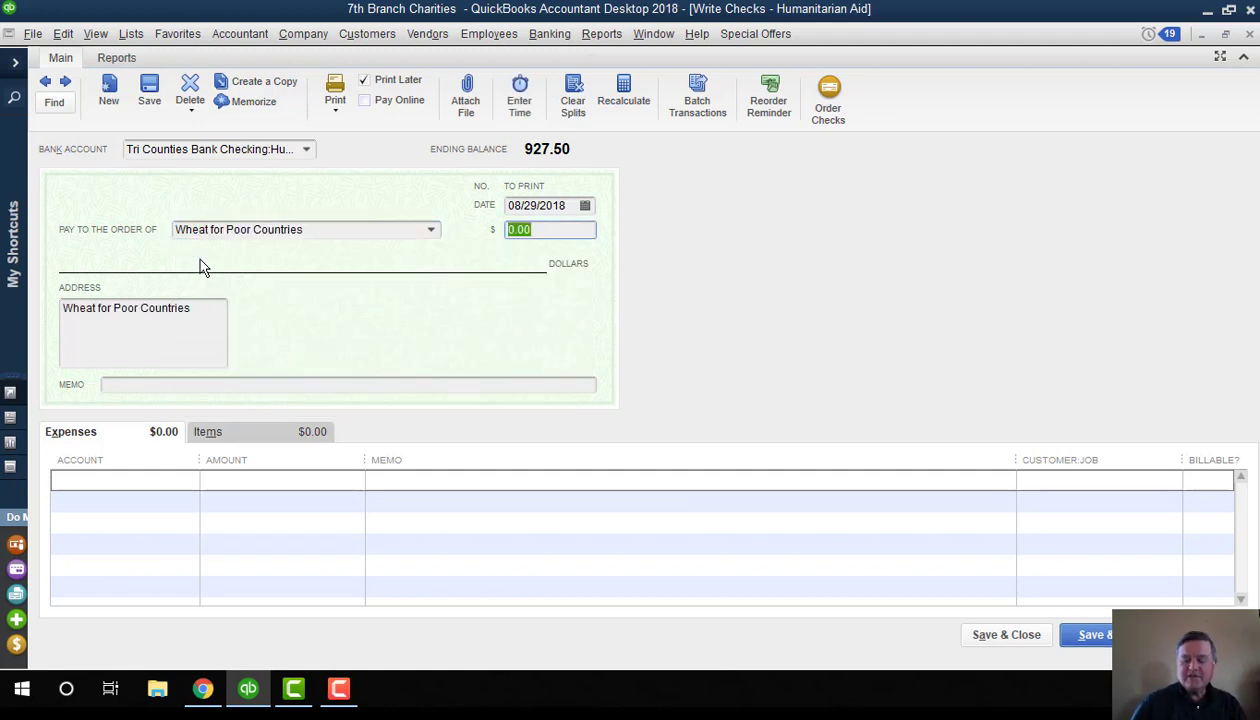
type("500.")
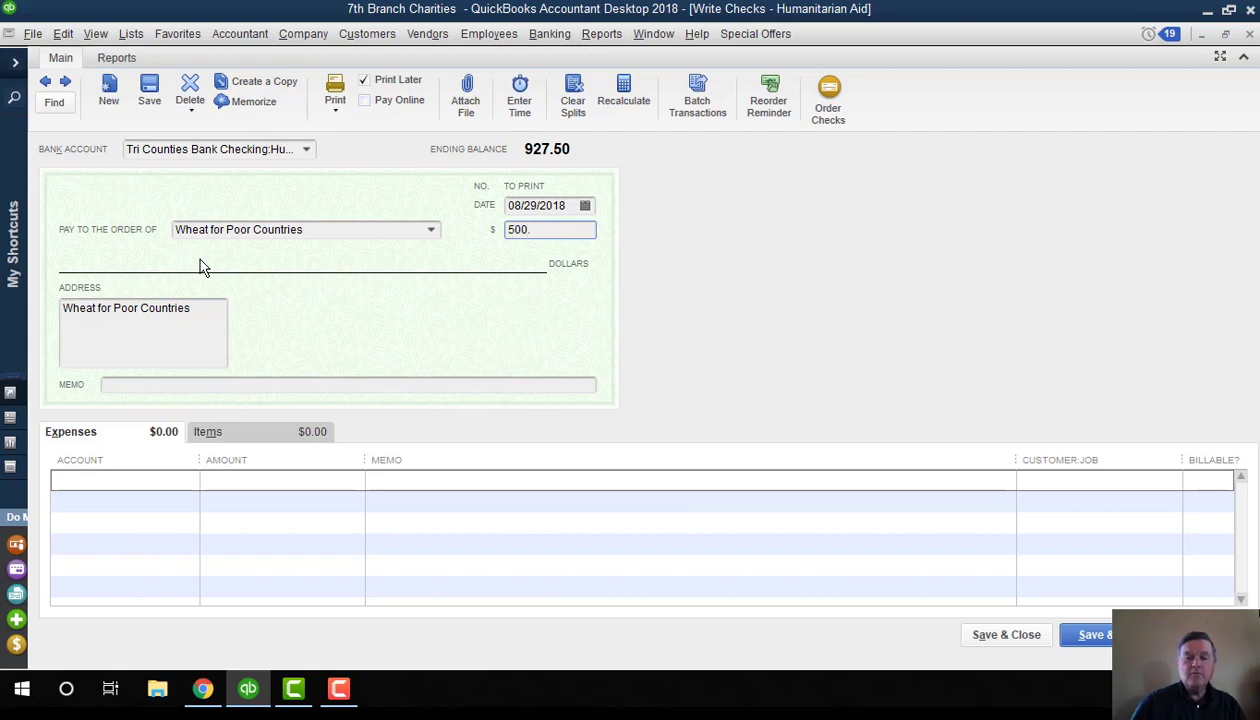
key("Tab")
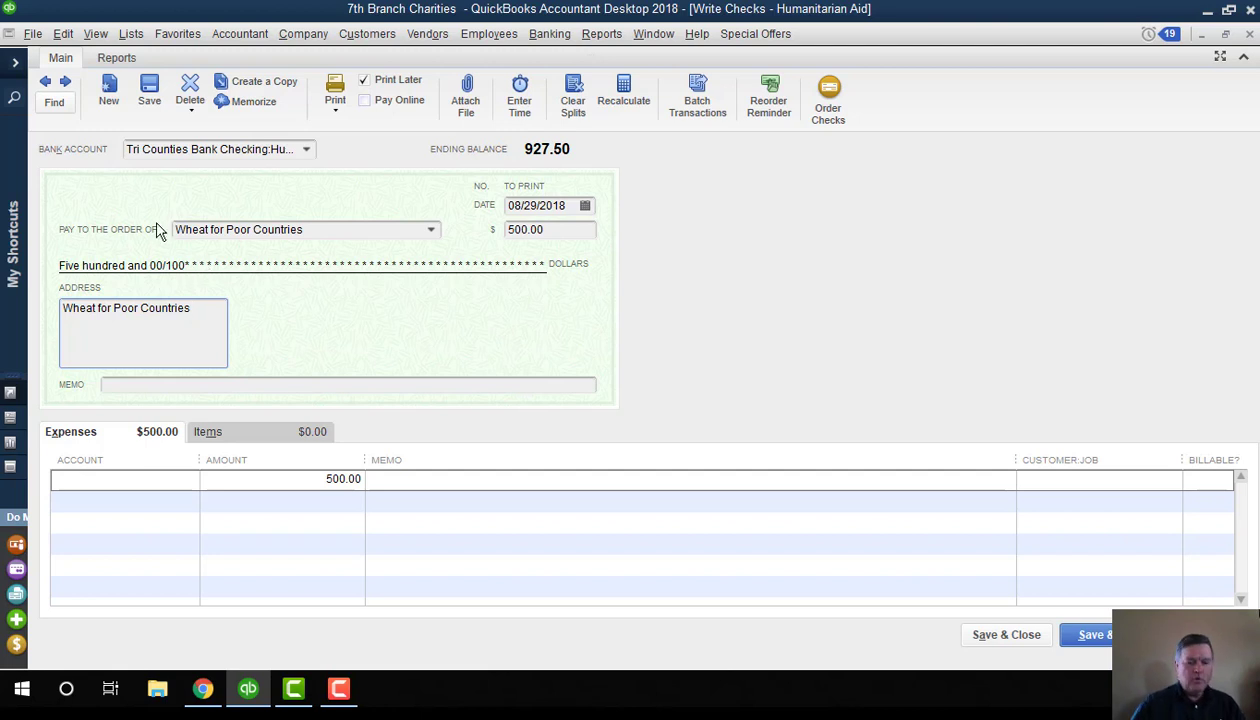
Step: Expense the check to the Humanitarian Aid account and save it
left_click(113, 482)
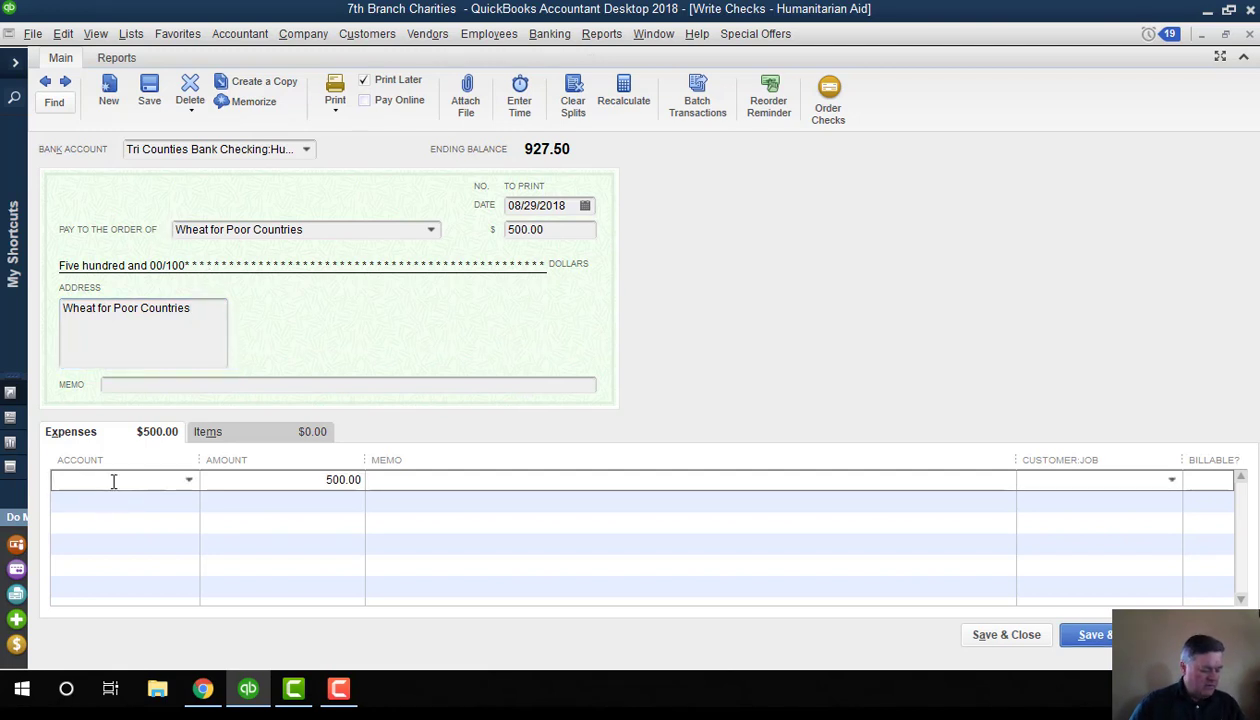
type("Humanitarian Aid")
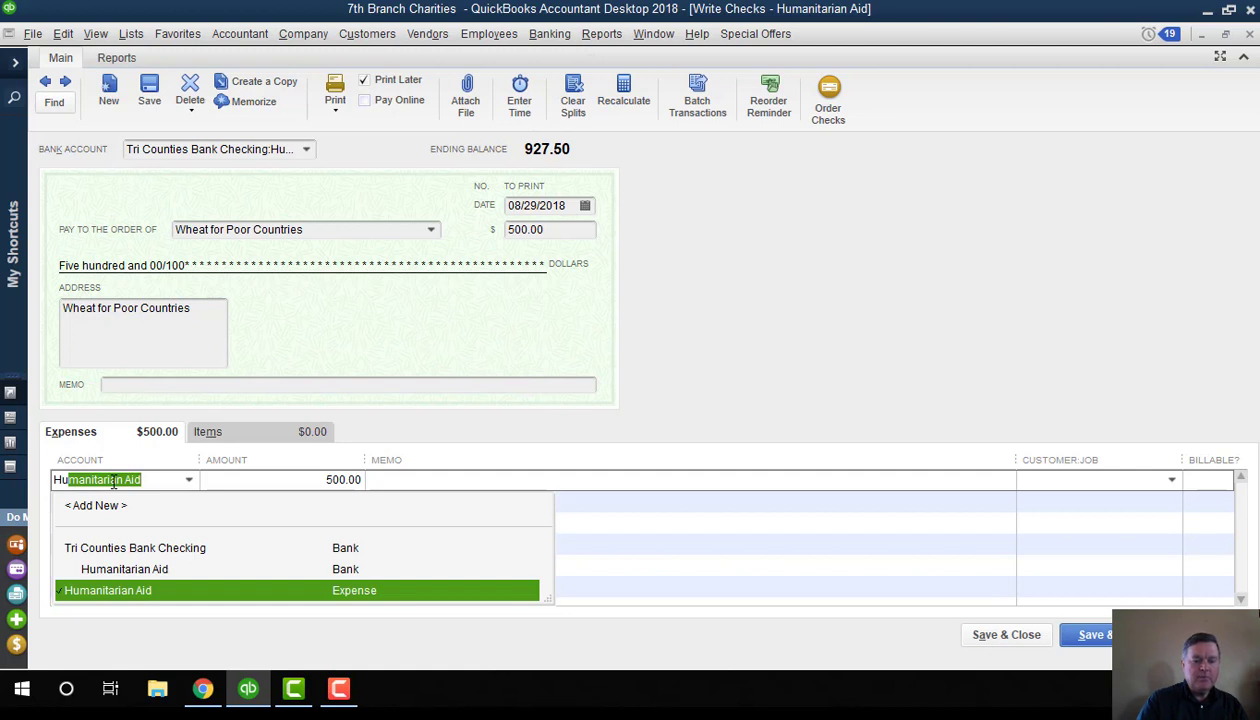
key("Tab")
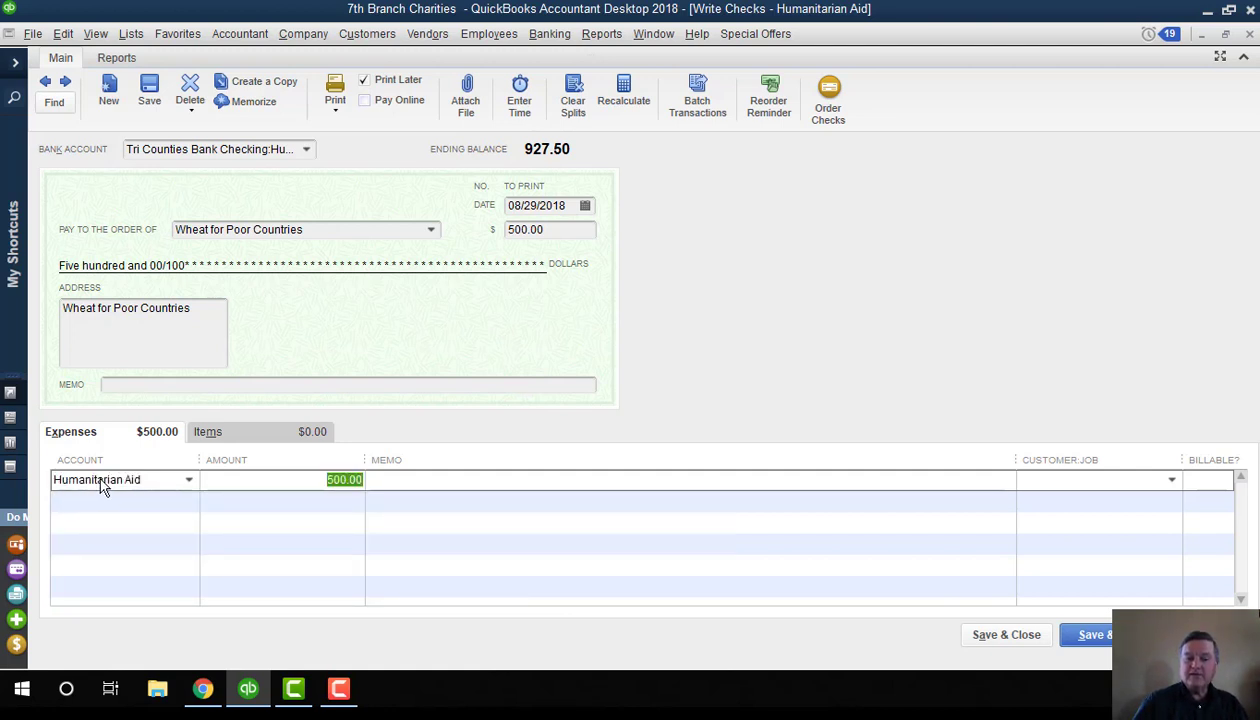
left_click(392, 479)
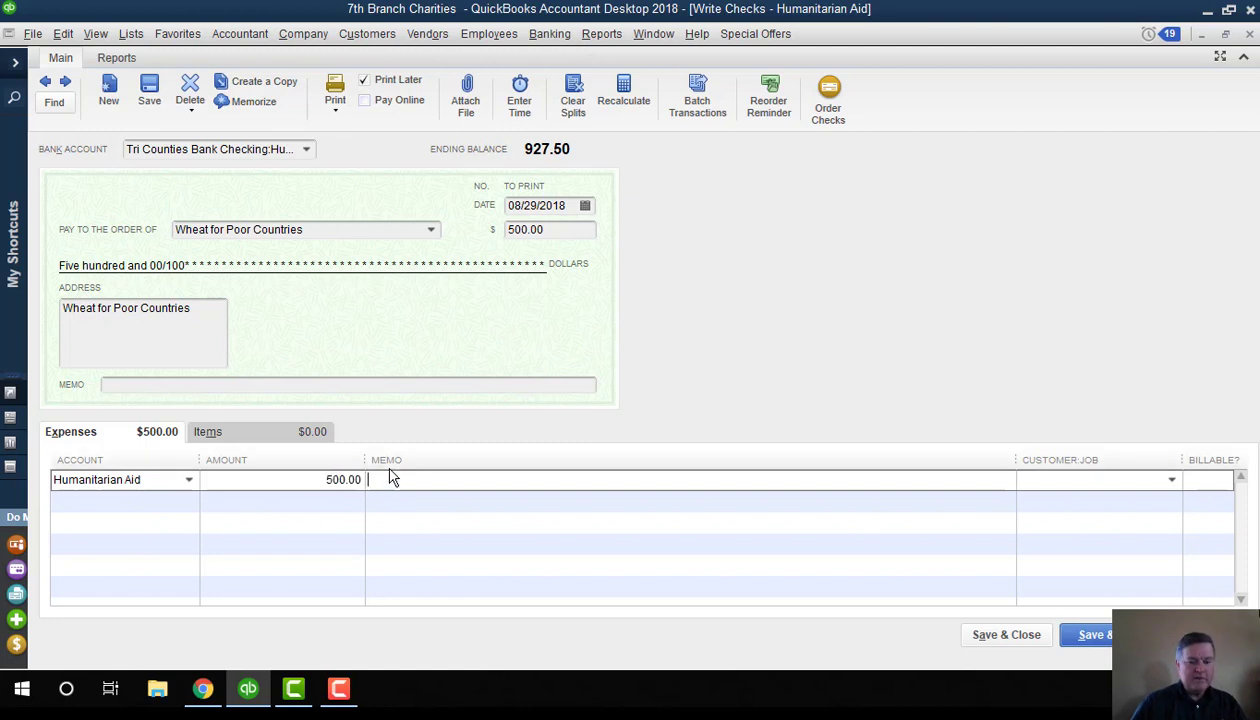
left_click(1034, 640)
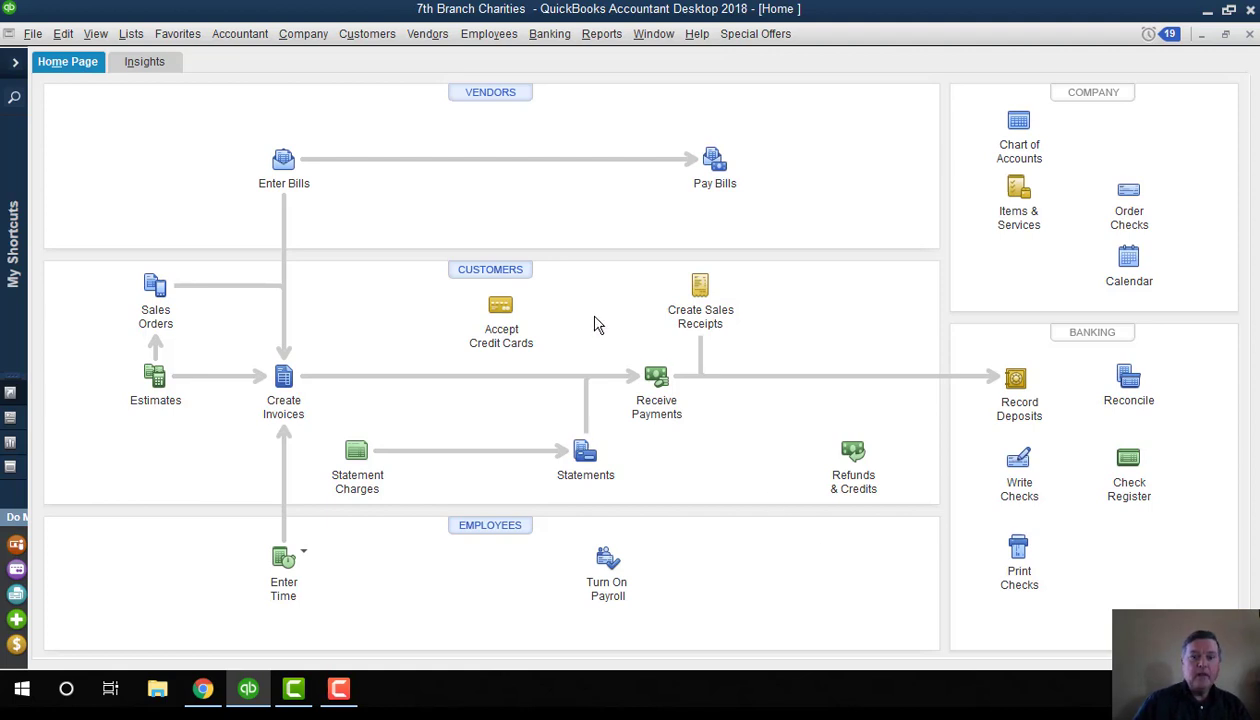
left_click(601, 34)
mouse_move(627, 198)
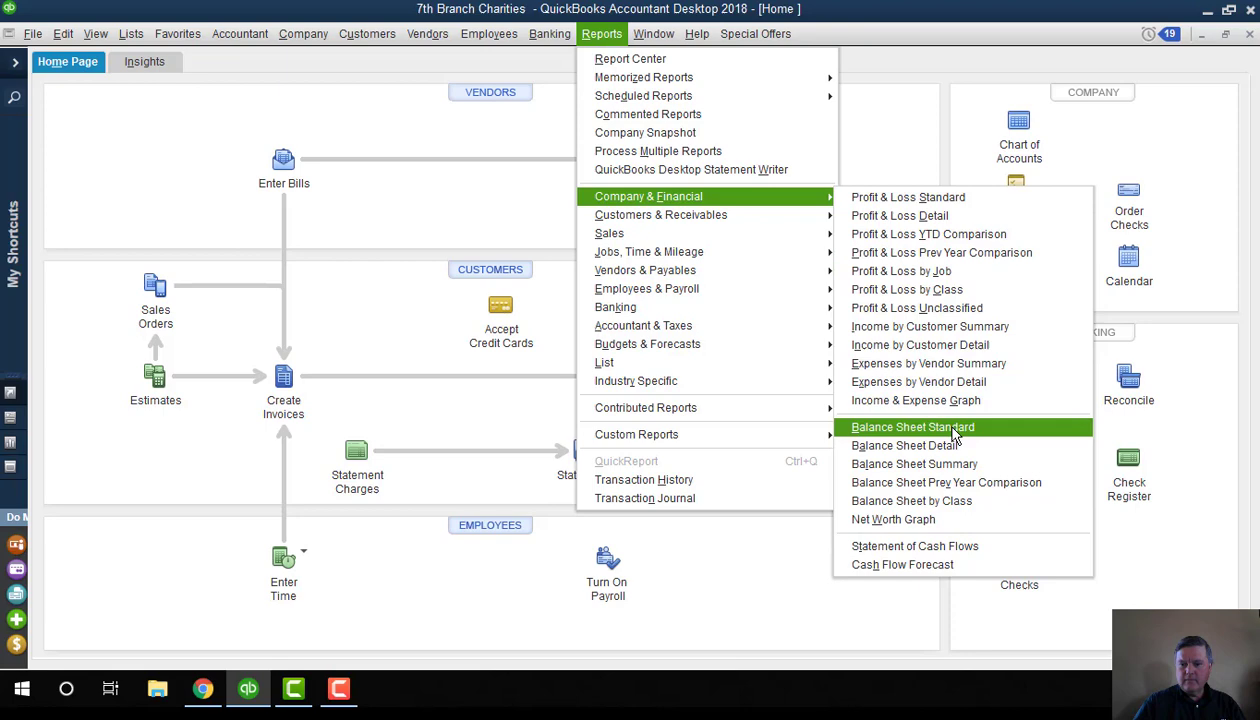
left_click(912, 427)
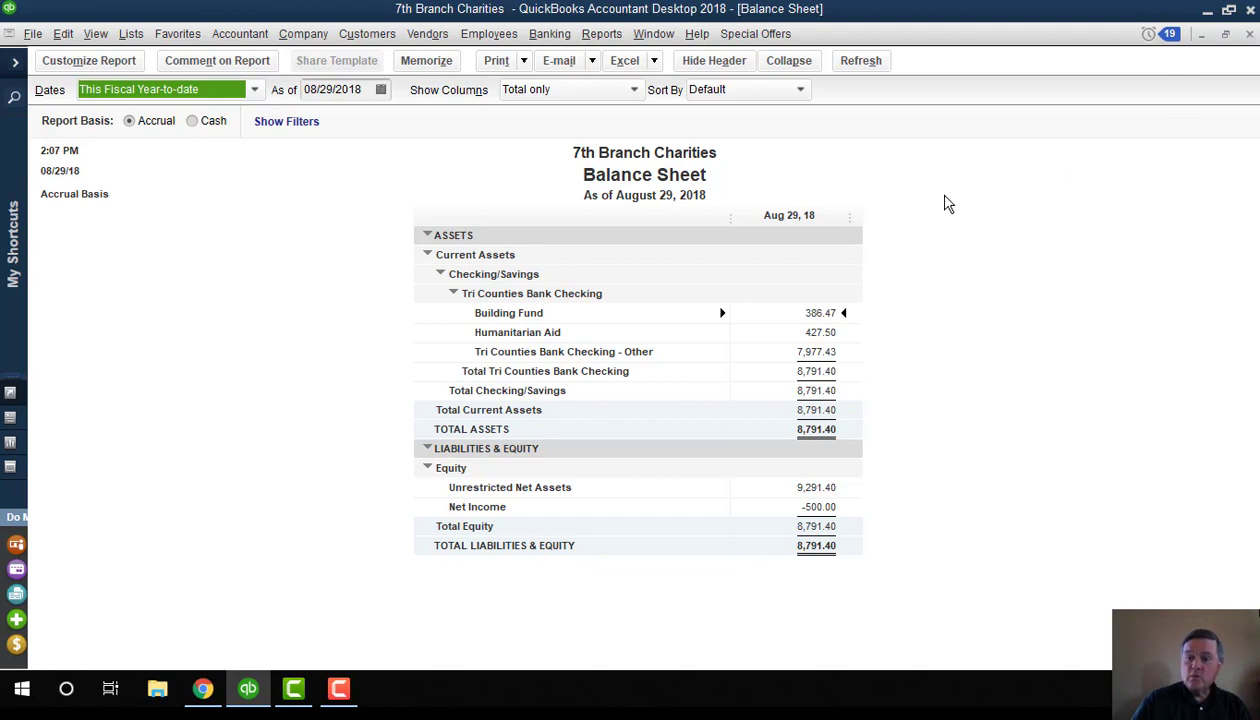
left_click(1249, 34)
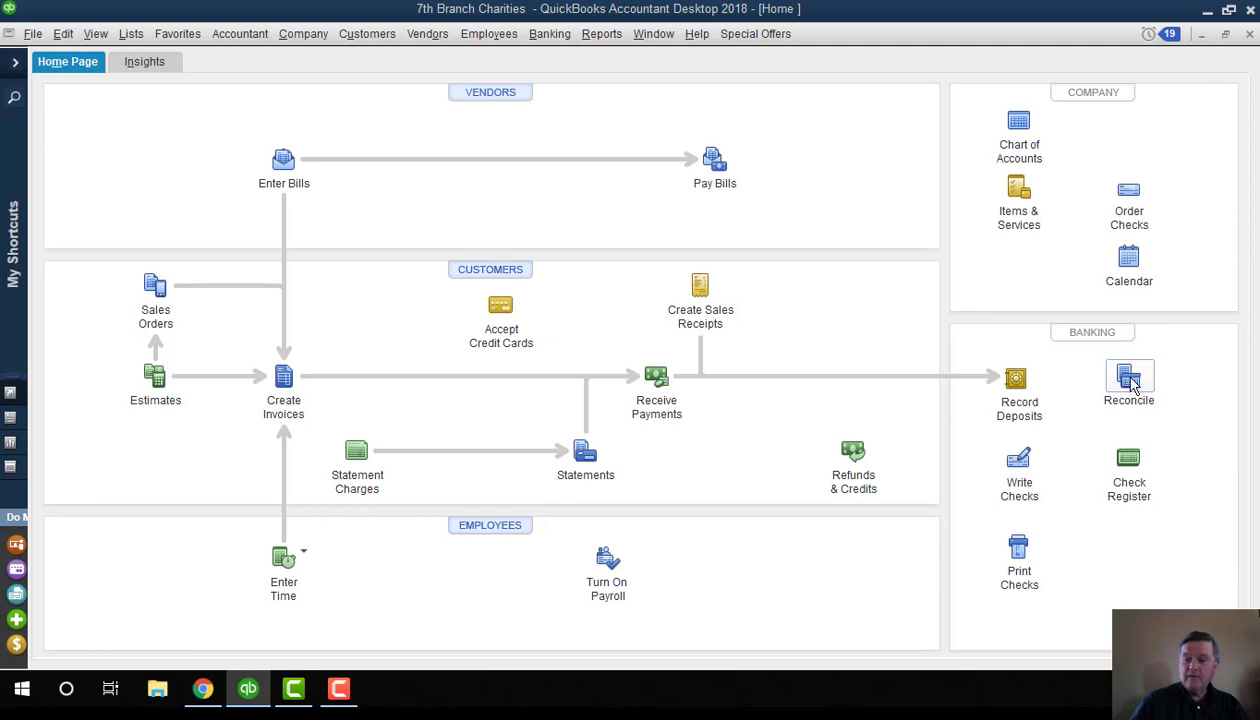
Step: Begin reconciling Tri Counties Bank Checking with a 5000 statement ending balance
left_click(1131, 383)
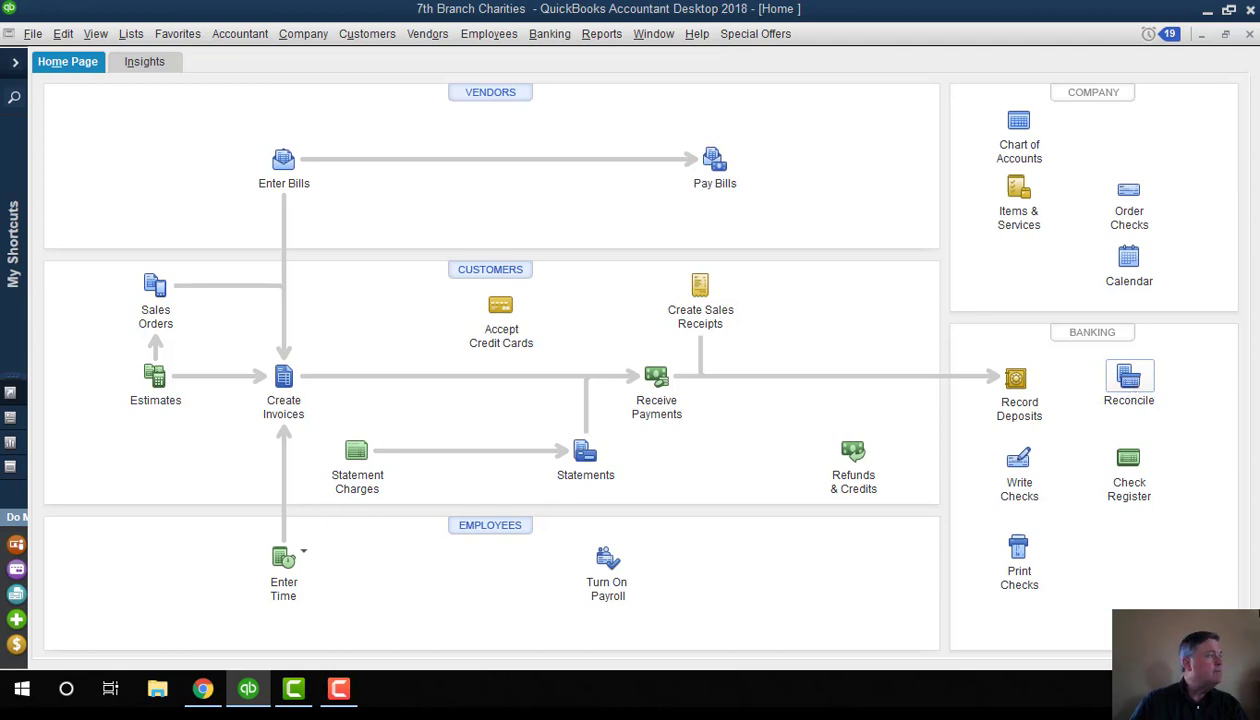
left_click_drag(378, 196, 629, 182)
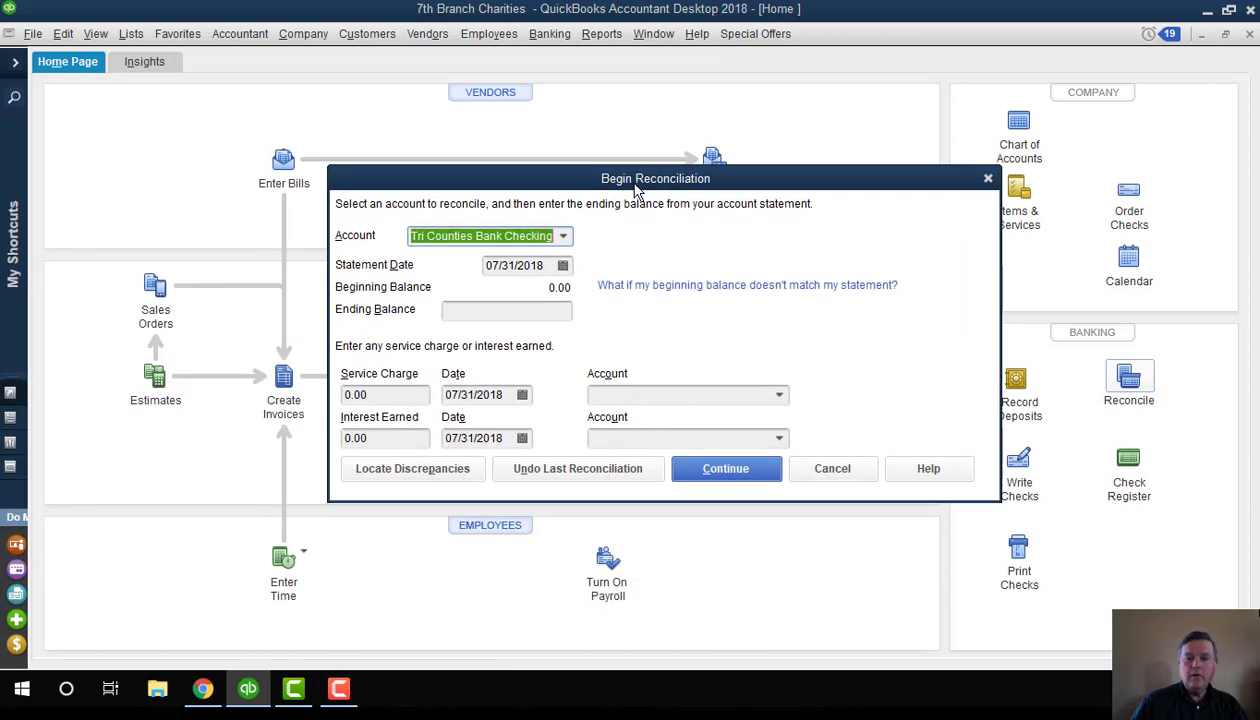
left_click(564, 238)
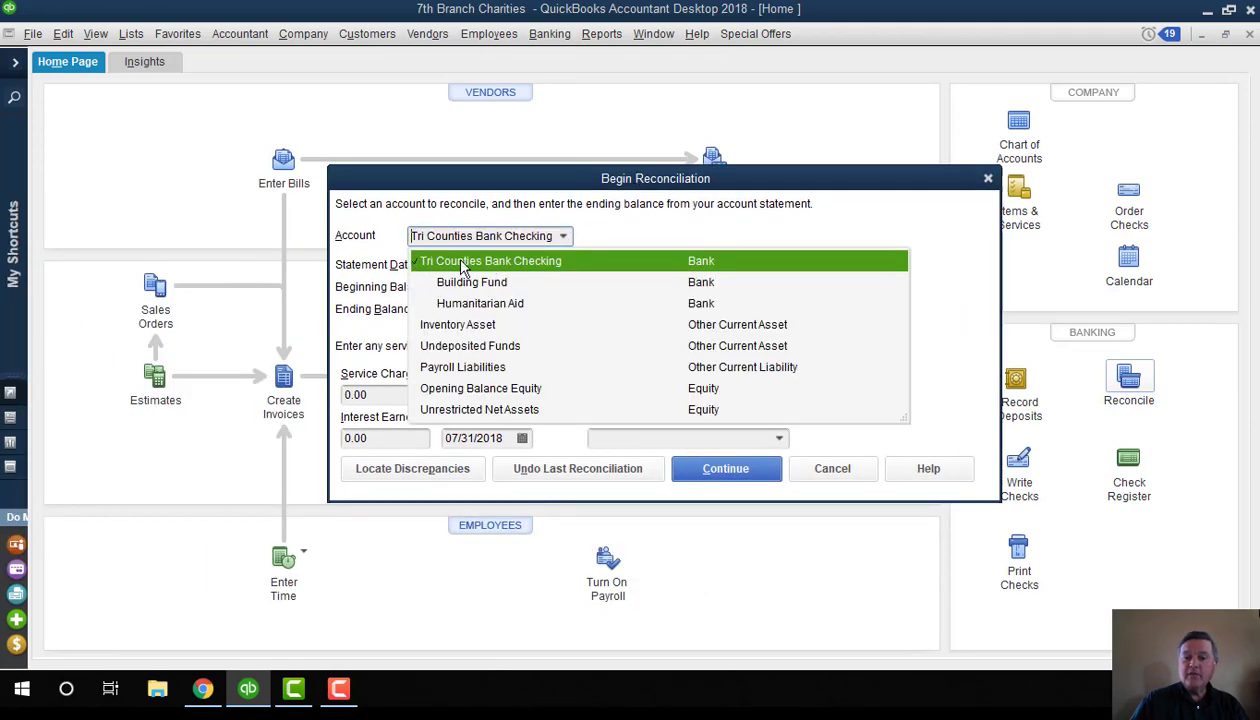
left_click(546, 265)
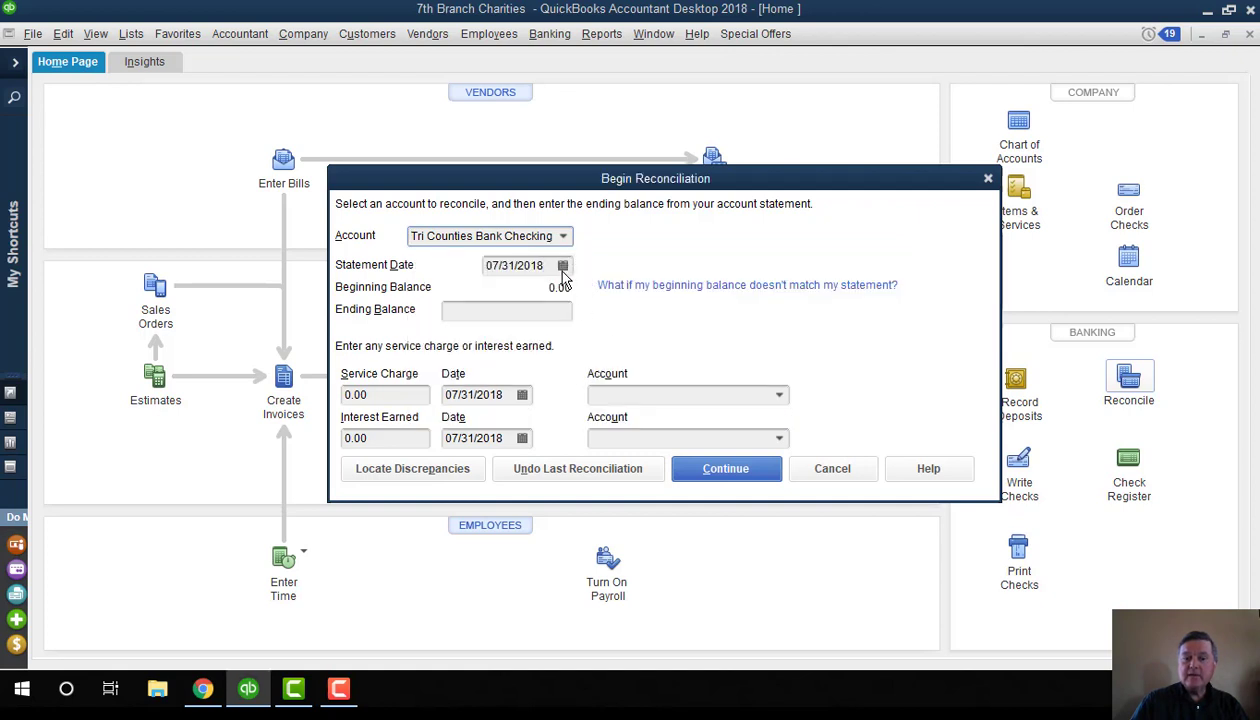
left_click(705, 477)
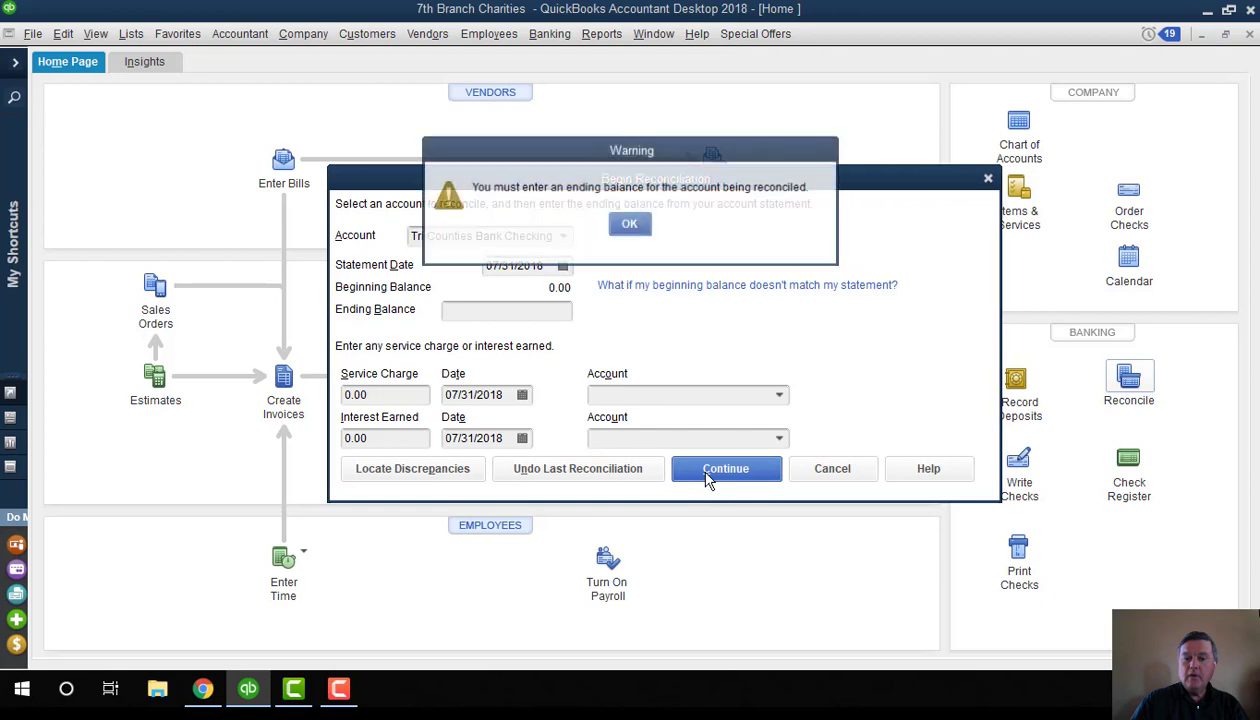
left_click(628, 236)
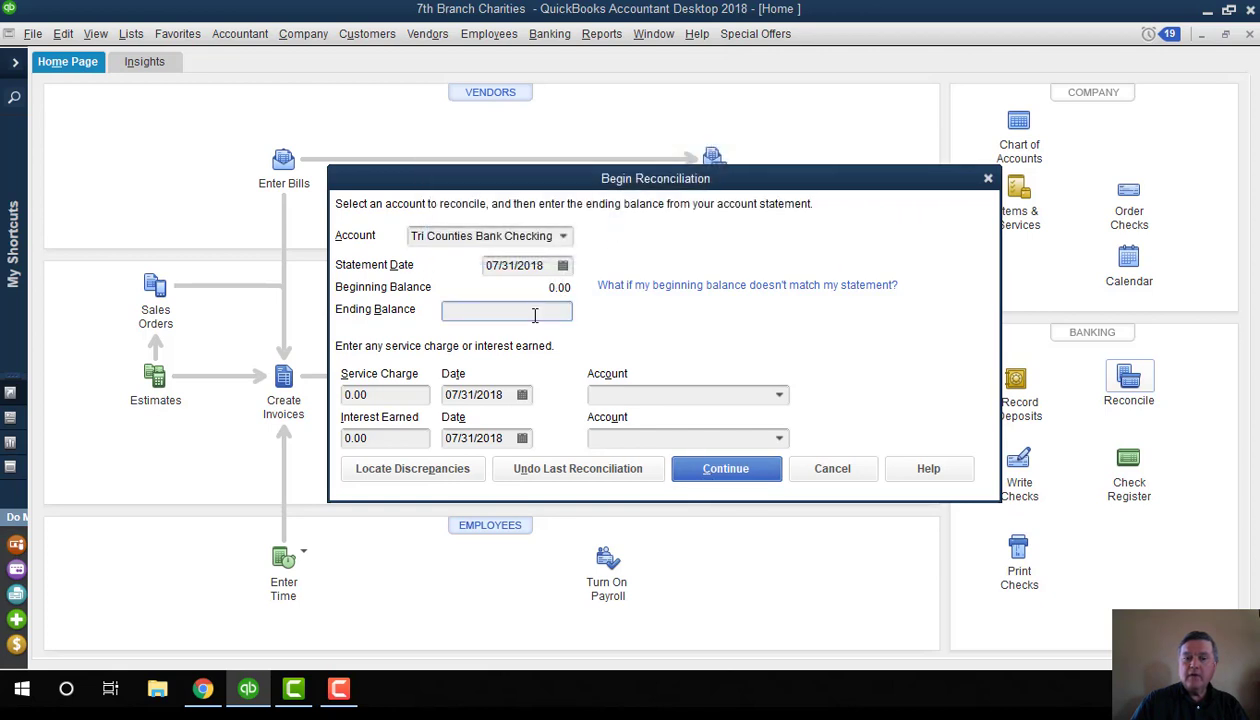
type("5000")
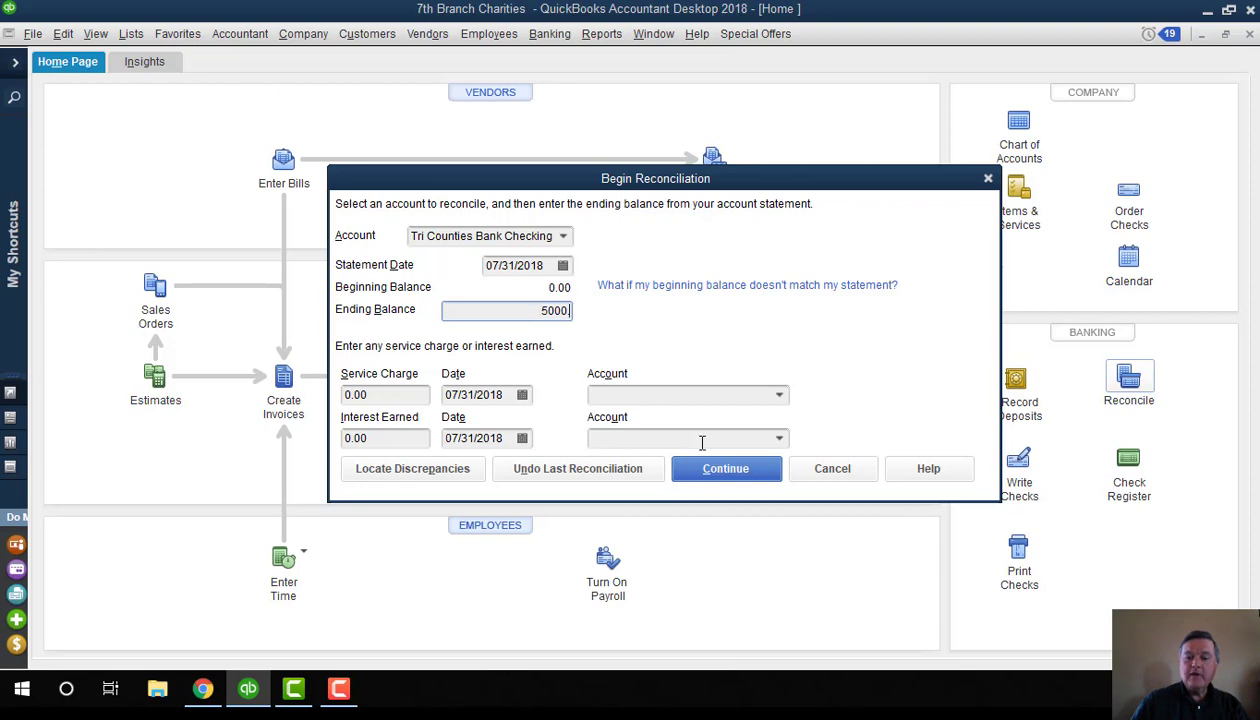
Step: Continue to the Reconcile window listing the 500.00 check and twelve deposits
left_click(720, 467)
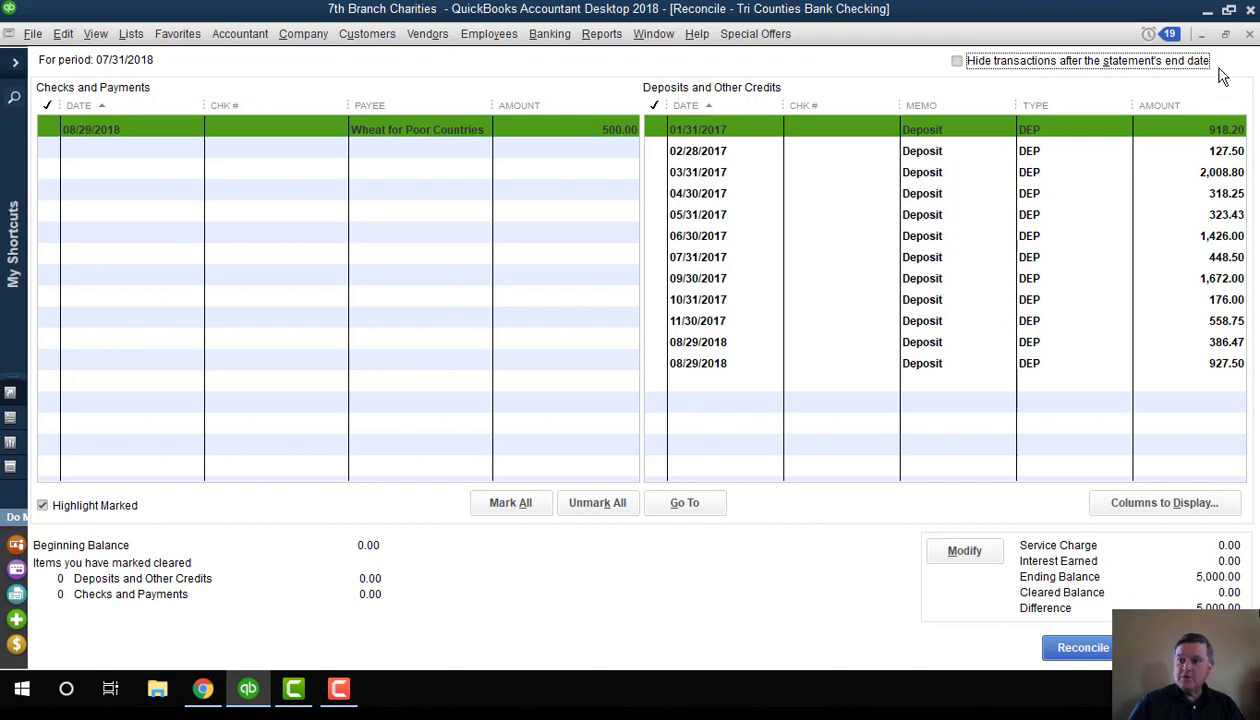
Step: Close the Tri Counties Bank Checking Reconcile window, returning to the Home page
left_click(1249, 33)
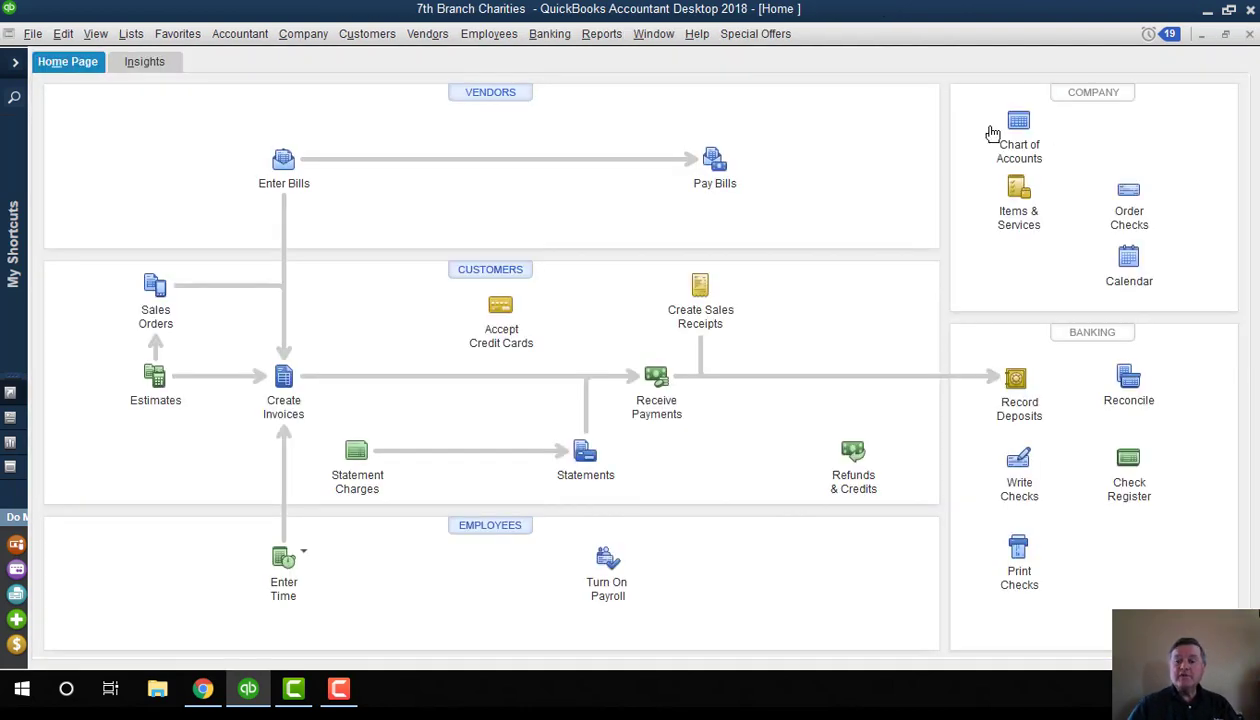